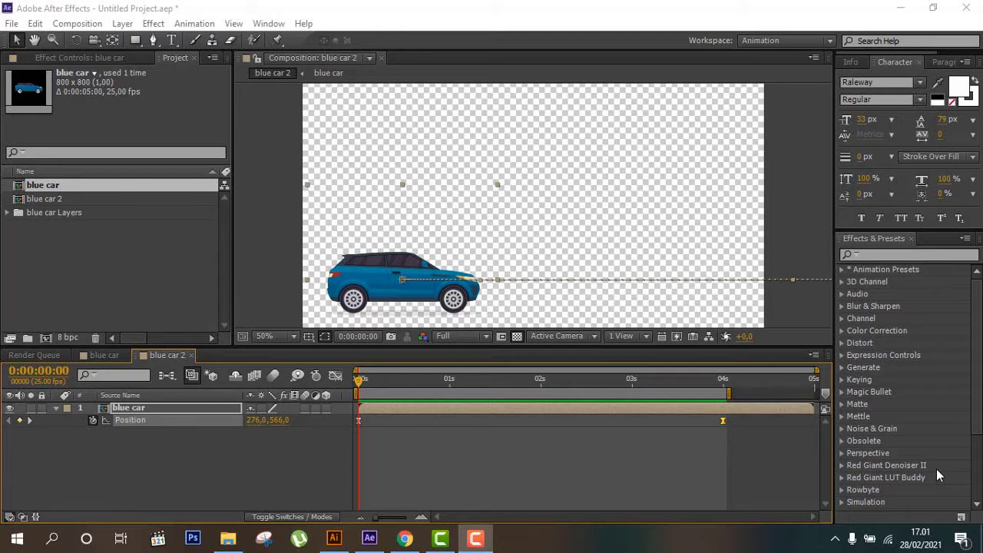
# RAM-preview the car driving across blue car 2, stop it, then switch to the blue car composition
pyautogui.click(78, 23)
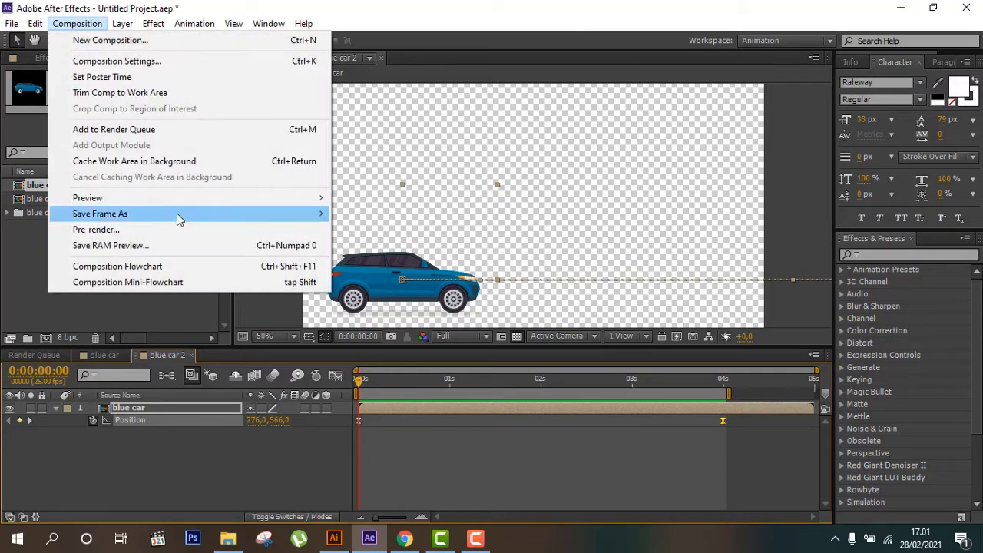
pyautogui.moveTo(203, 198)
pyautogui.click(375, 198)
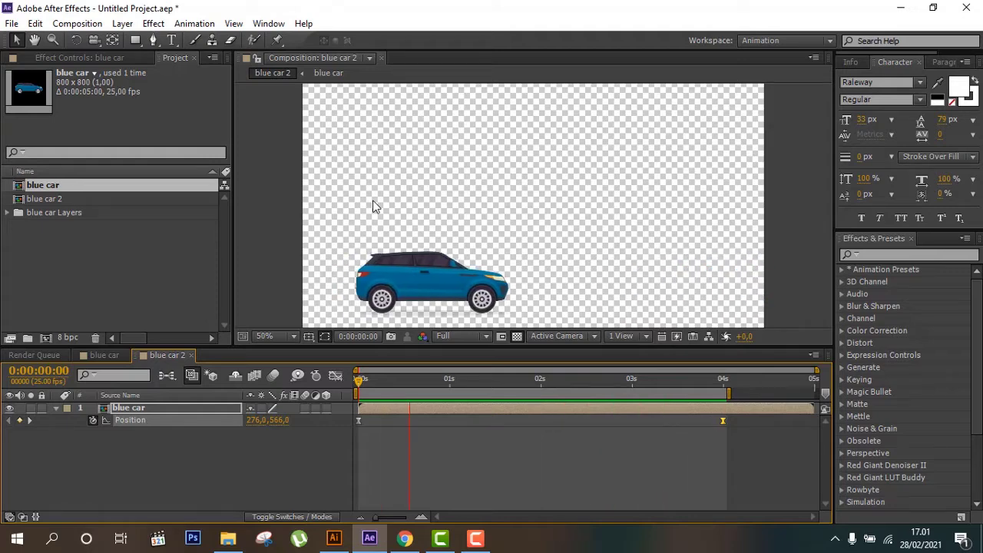
pyautogui.press('space')
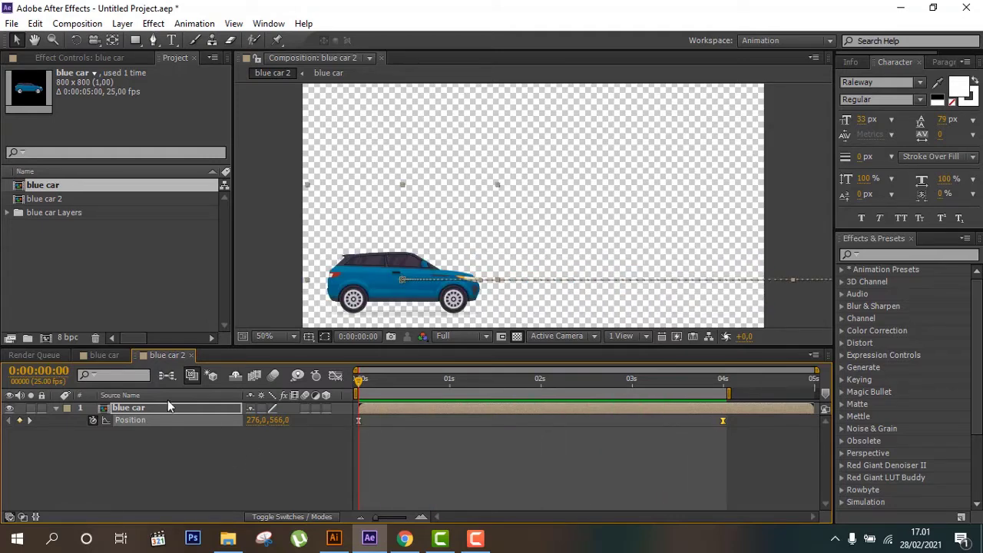
pyautogui.click(104, 355)
pyautogui.click(77, 23)
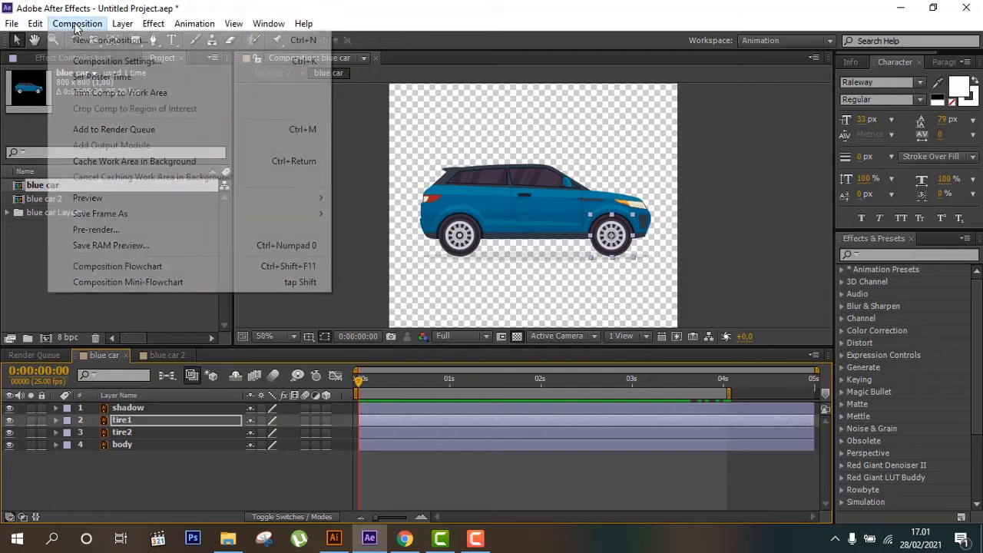
# Start the blue car RAM preview, then search Freepik for 'car' filtered to vectors
pyautogui.moveTo(146, 199)
pyautogui.click(427, 202)
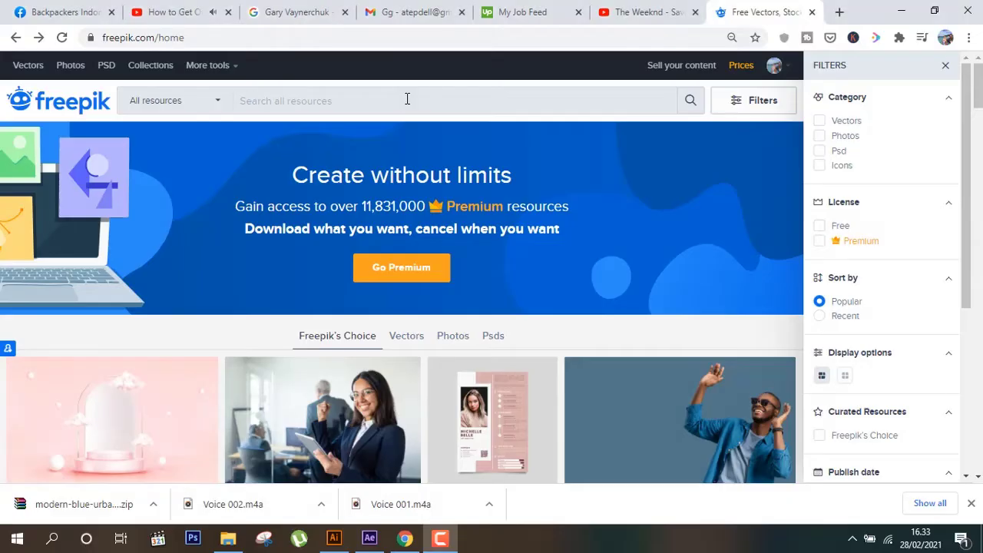
pyautogui.click(407, 100)
pyautogui.write('car')
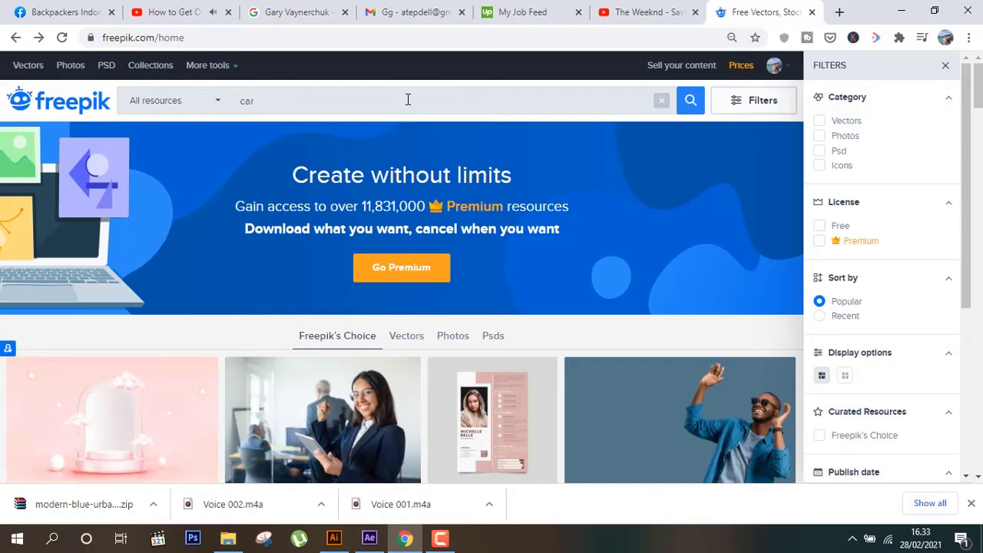
pyautogui.press('Return')
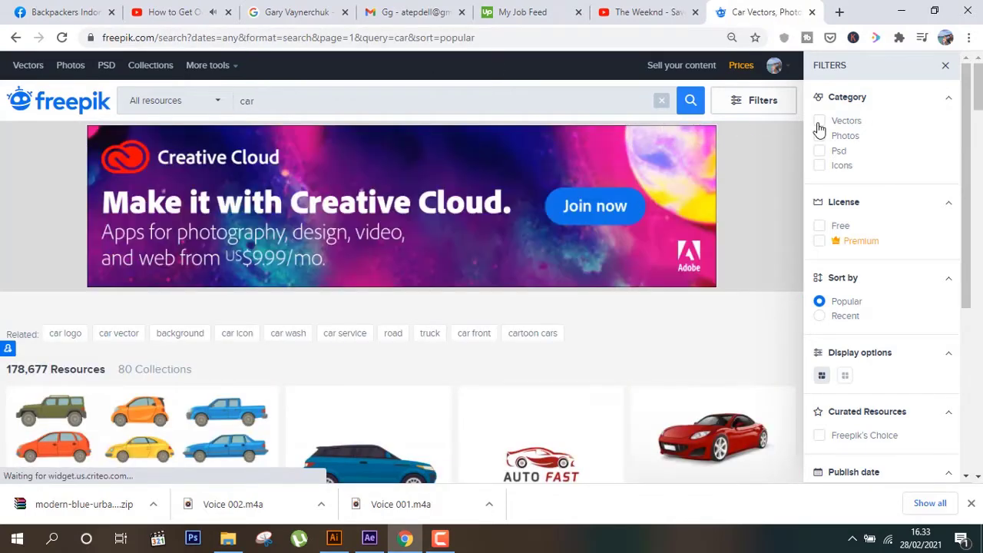
pyautogui.click(819, 122)
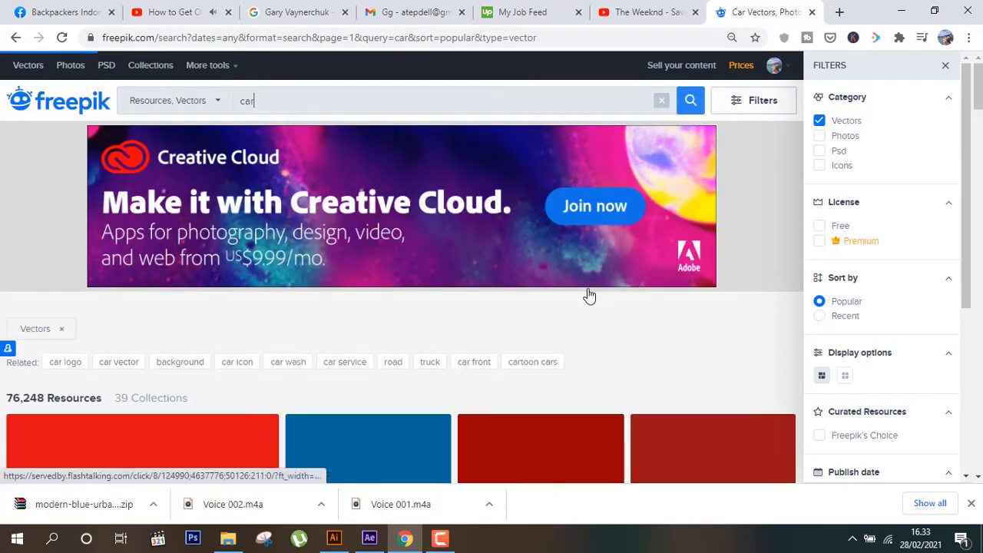
pyautogui.scroll(-2, 476, 338)
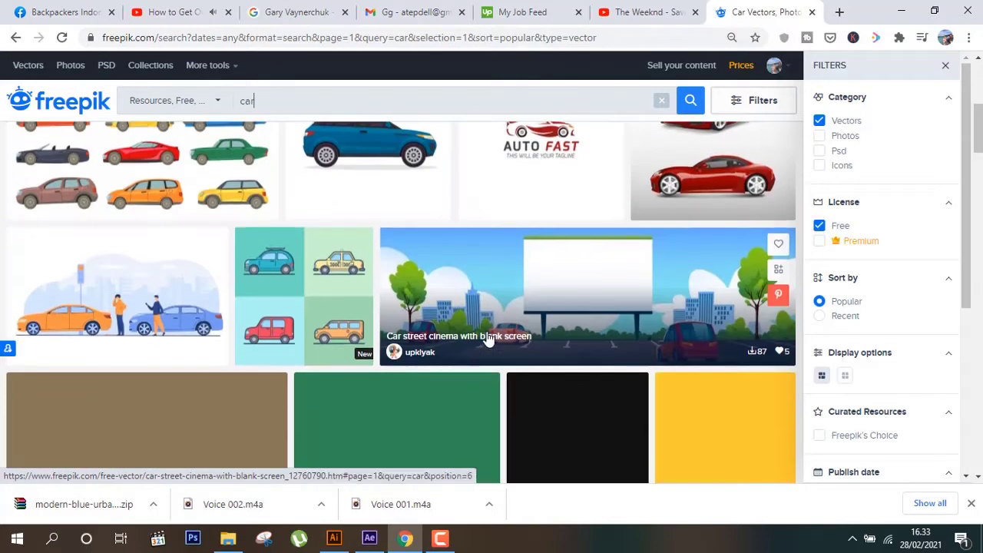
pyautogui.scroll(2, 487, 340)
# Download the blue SUV vector with the free download option
pyautogui.click(382, 302)
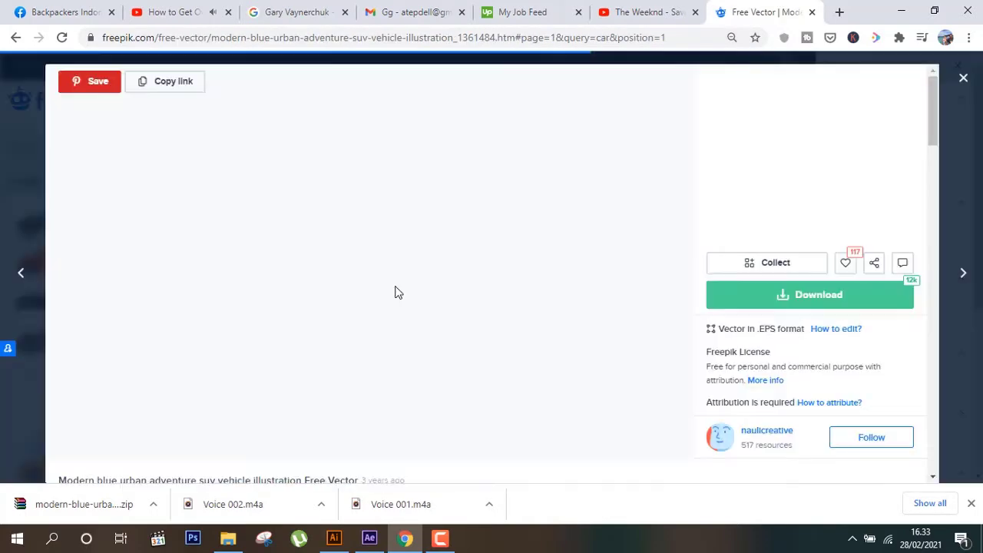
pyautogui.click(818, 304)
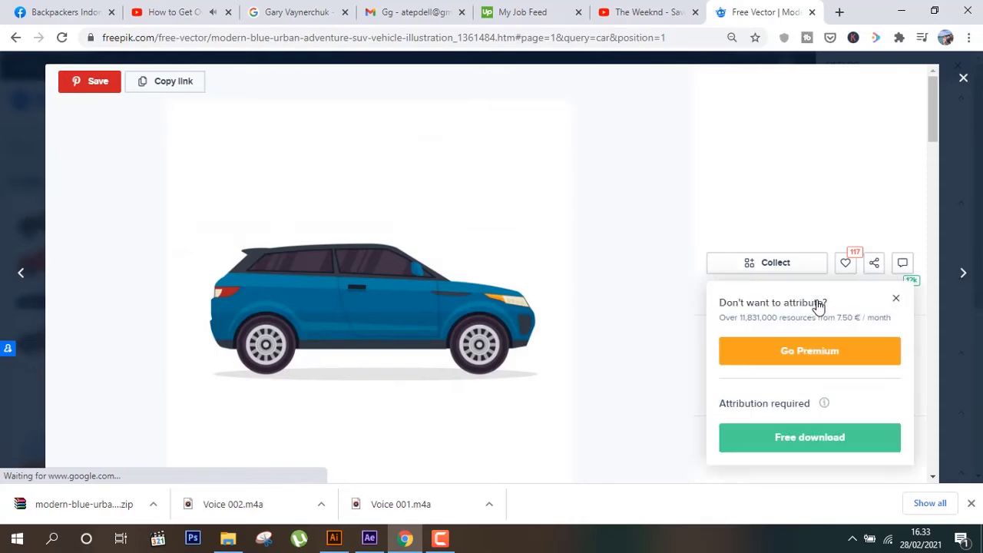
pyautogui.click(794, 444)
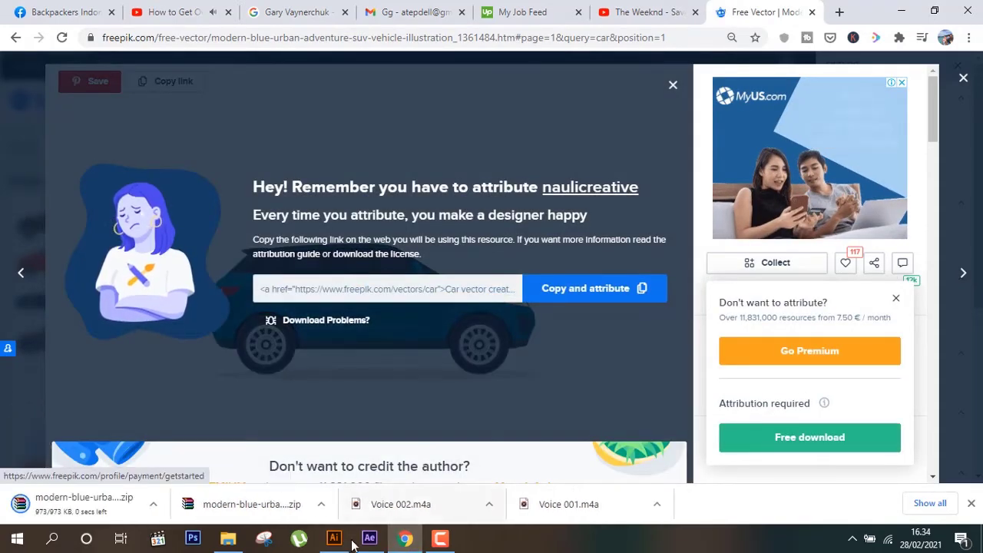
# Open the downloaded SUV zip and open its 205.eps file in Illustrator
pyautogui.click(229, 538)
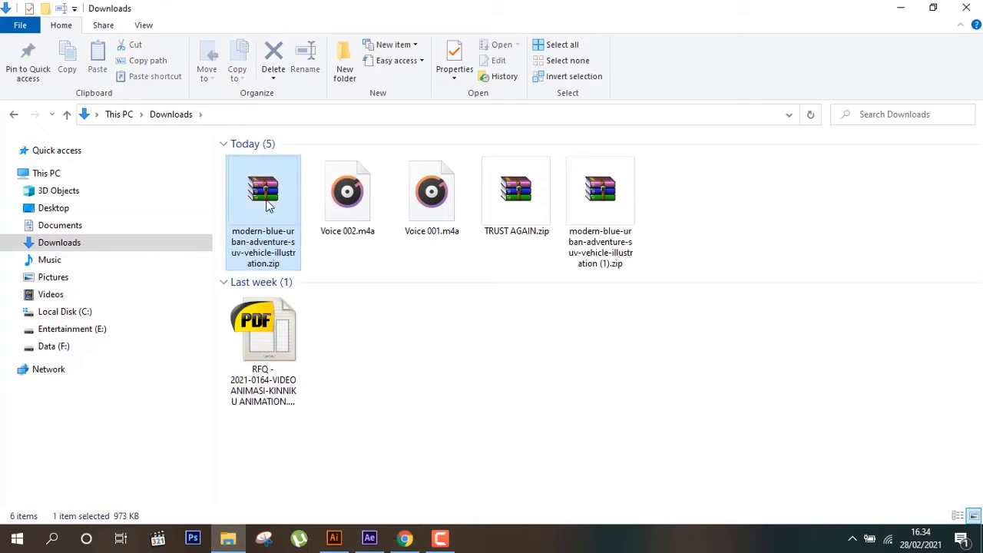
pyautogui.doubleClick(267, 205)
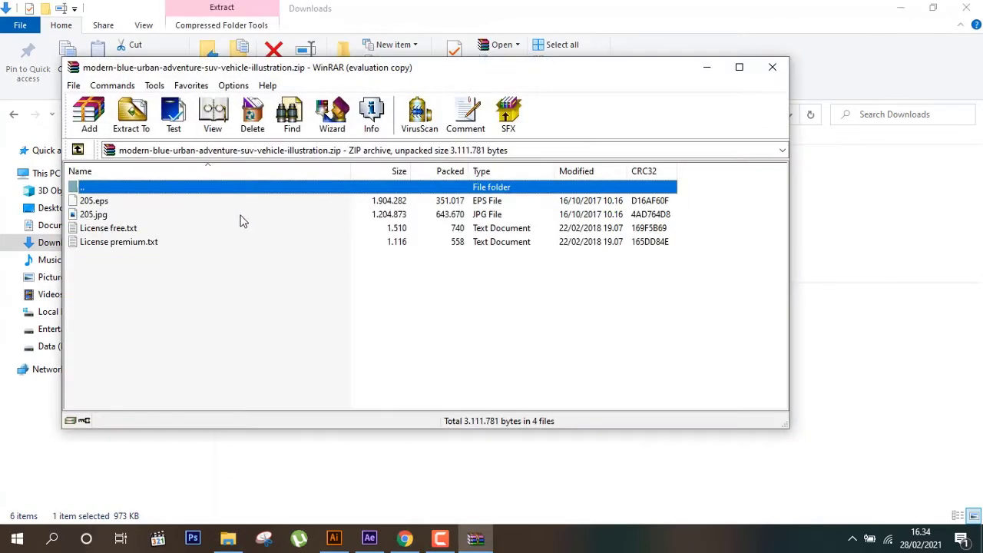
pyautogui.click(502, 254)
pyautogui.click(108, 203)
pyautogui.doubleClick(109, 205)
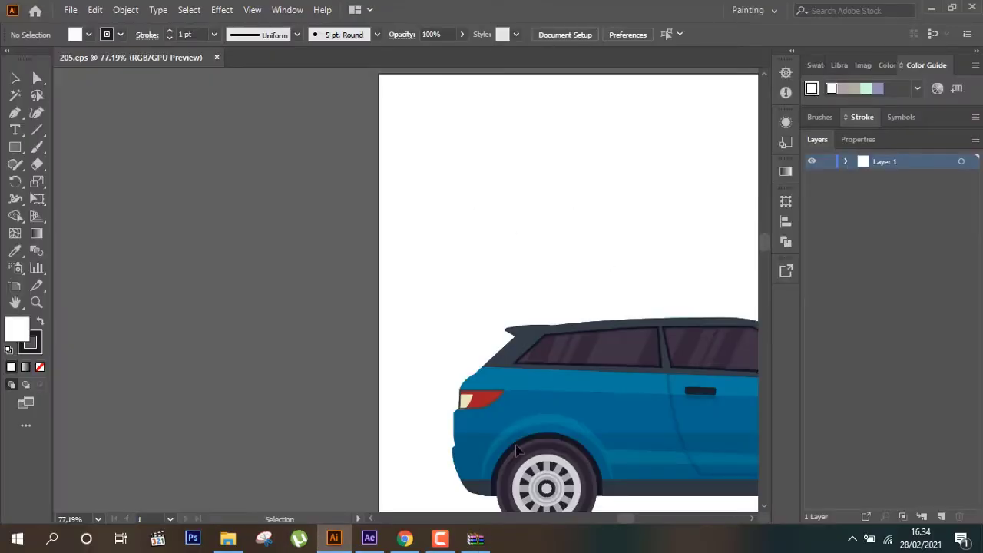
# Ungroup the car artwork and cut out the shadow ellipse beneath it
pyautogui.moveTo(630, 518); pyautogui.dragTo(637, 518)
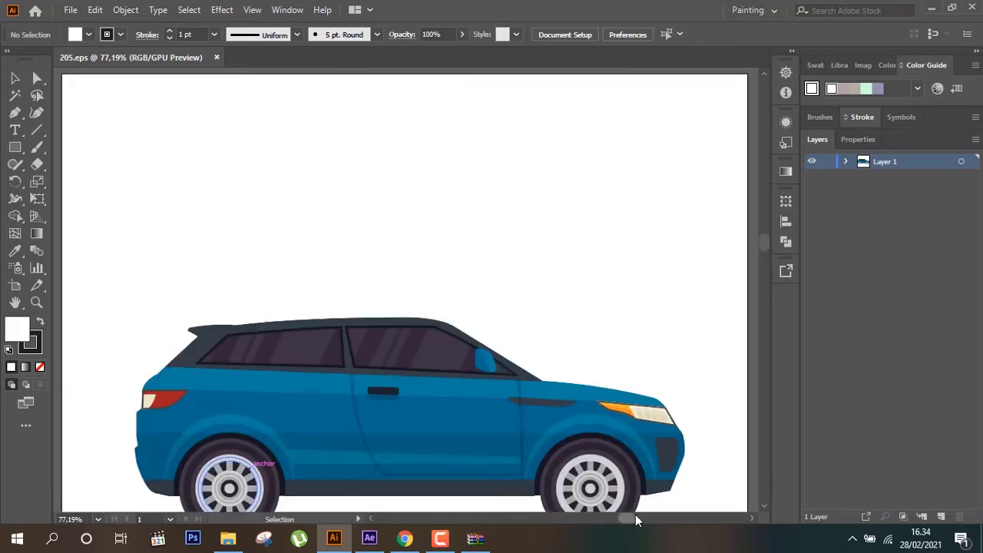
pyautogui.scroll(-1, 591, 396)
pyautogui.click(530, 451)
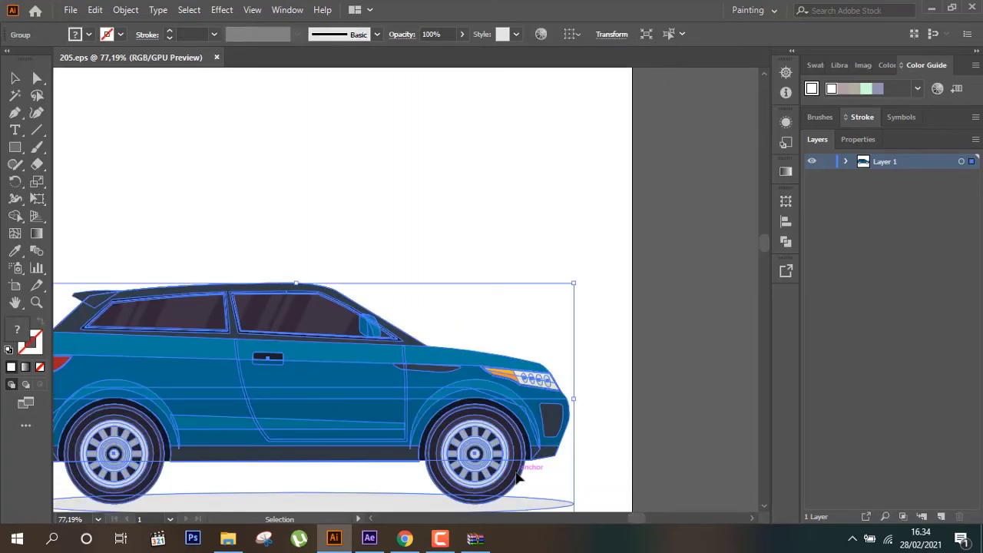
pyautogui.rightClick(529, 452)
pyautogui.click(557, 341)
pyautogui.click(595, 377)
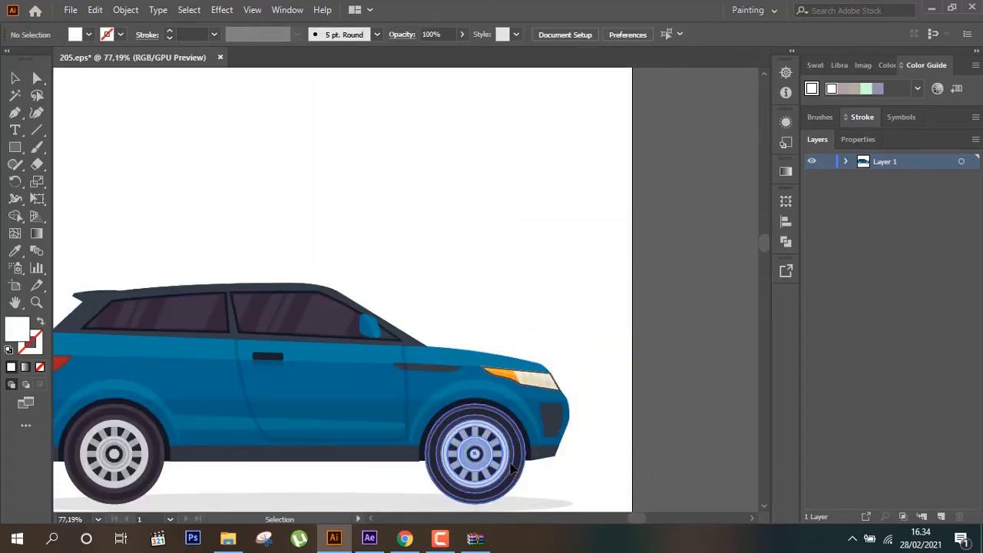
pyautogui.click(510, 469)
pyautogui.scroll(-1, 511, 469)
pyautogui.click(533, 487)
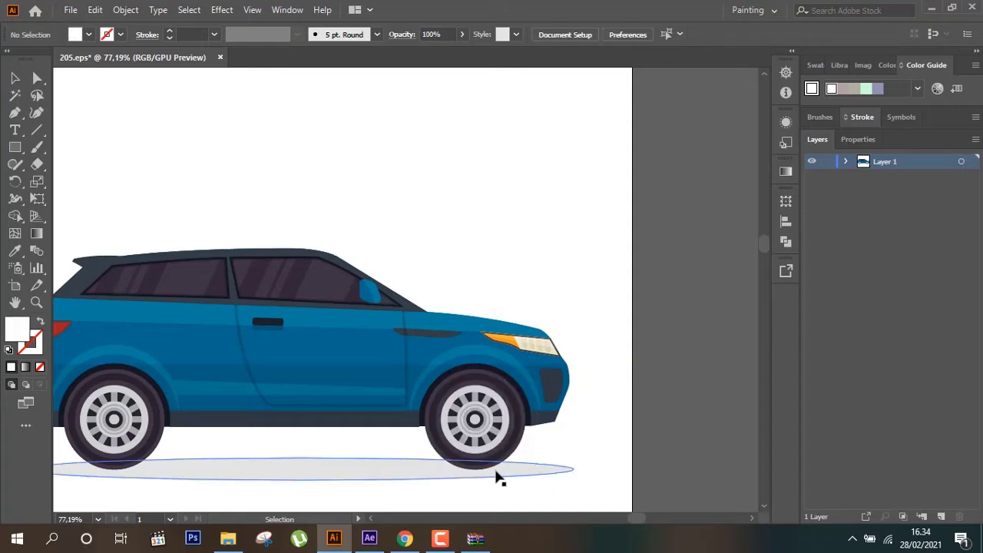
pyautogui.click(495, 476)
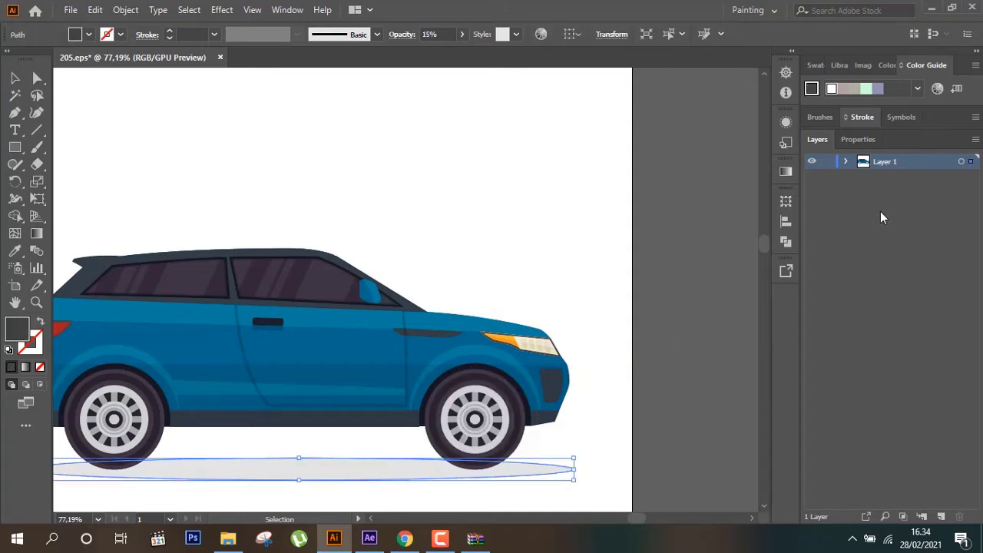
pyautogui.press('Delete')
# Create a new layer named 'shadow' and paste the shadow ellipse into it in place
pyautogui.click(942, 516)
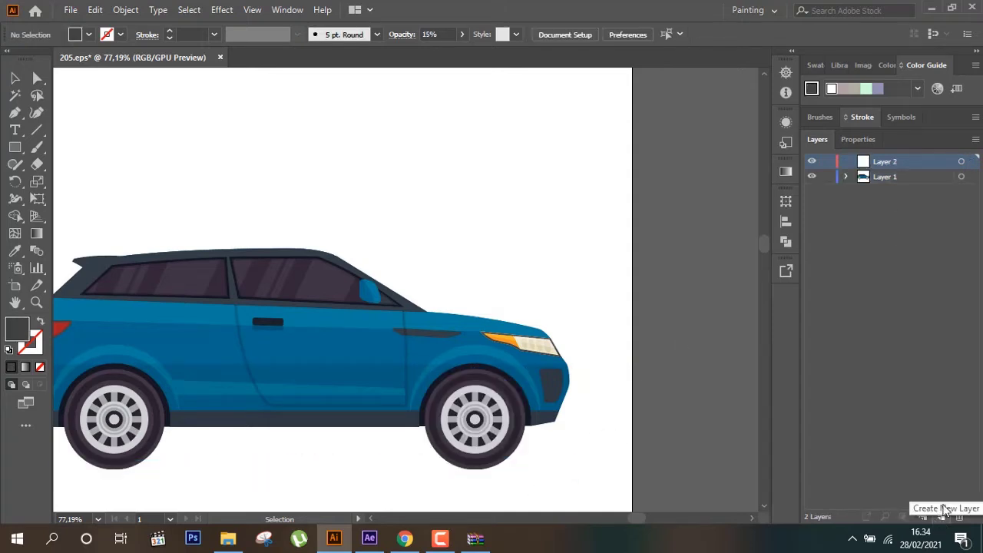
pyautogui.doubleClick(891, 163)
pyautogui.write('shado')
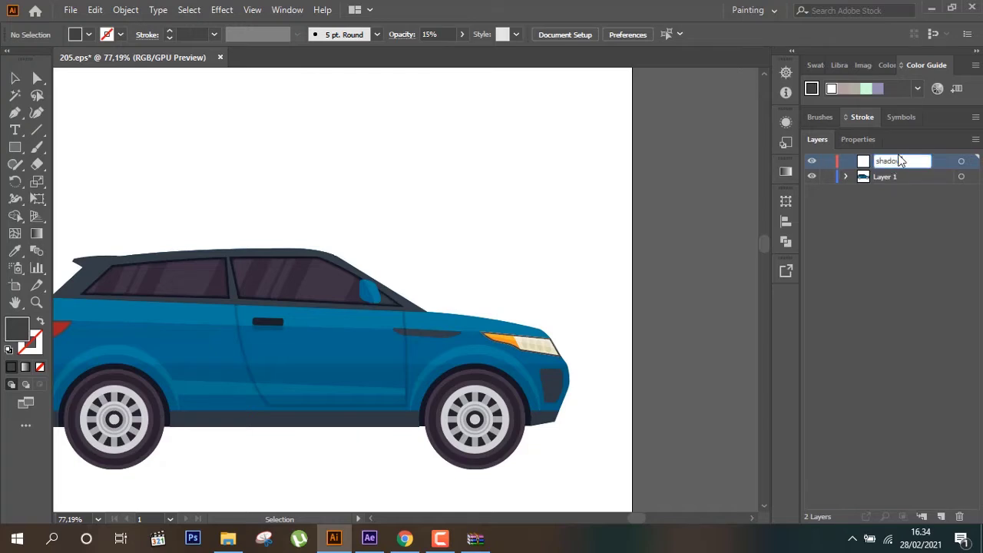
pyautogui.press('Return')
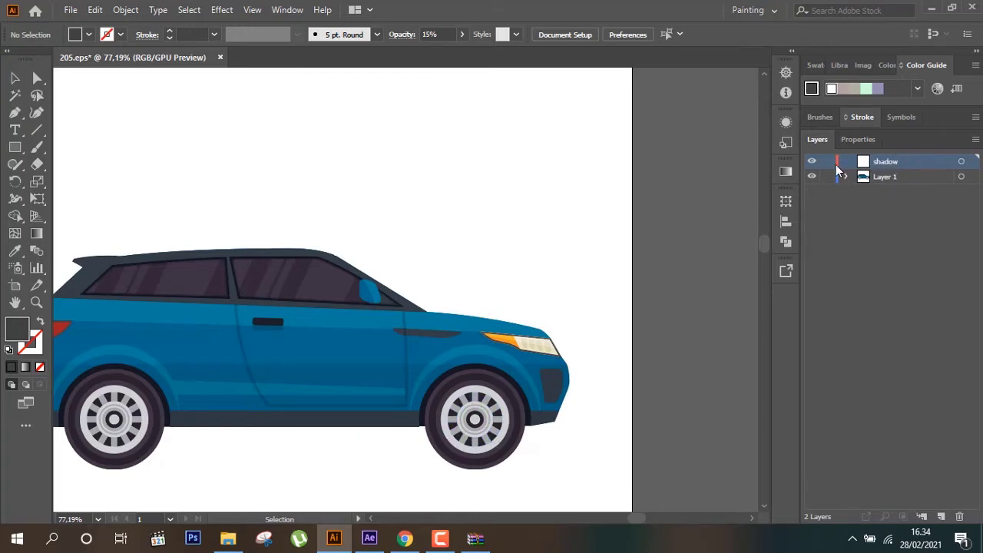
pyautogui.click(960, 163)
pyautogui.hotkey('ctrl', 'f')
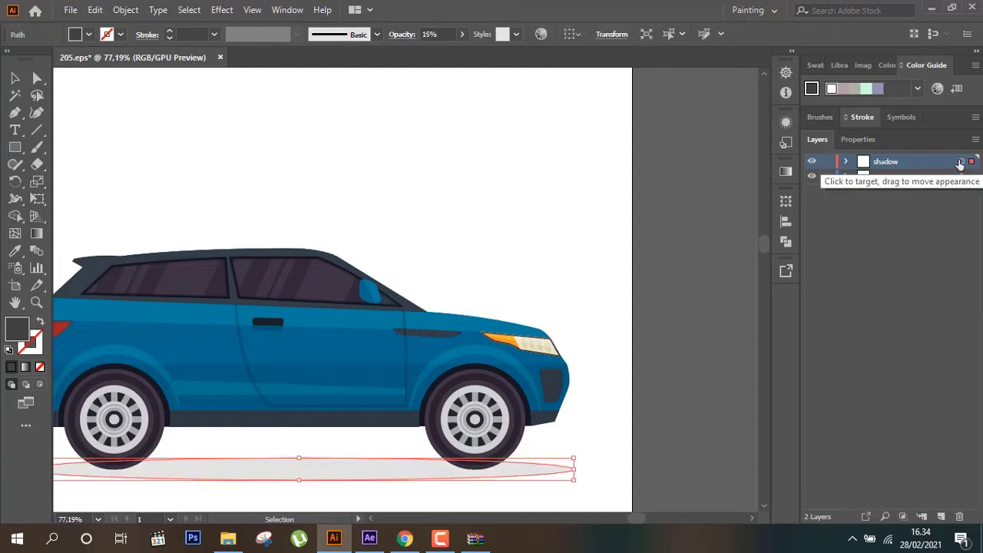
# Lock the shadow layer and move the right wheel onto a new layer named 'tire1'
pyautogui.click(827, 161)
pyautogui.click(523, 445)
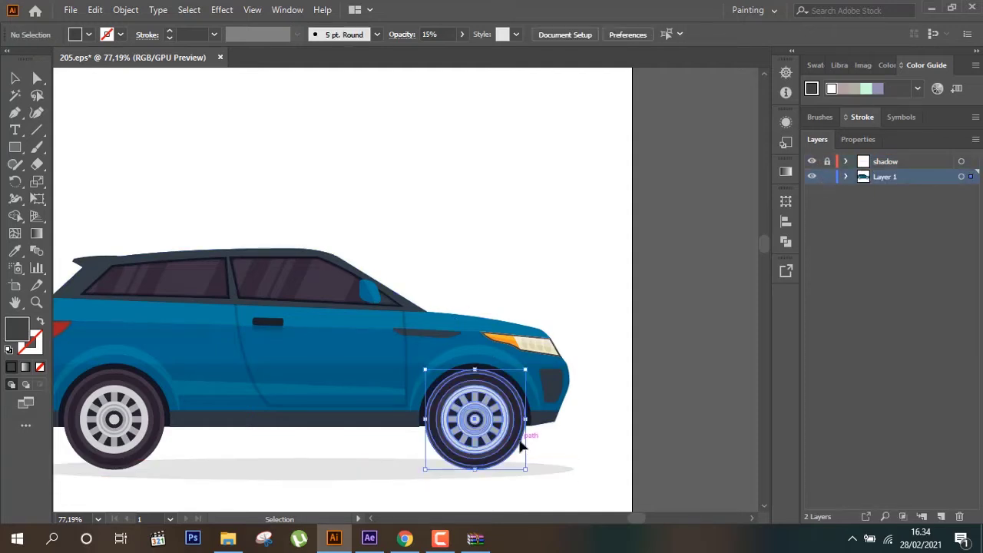
pyautogui.hotkey('ctrl', 'x')
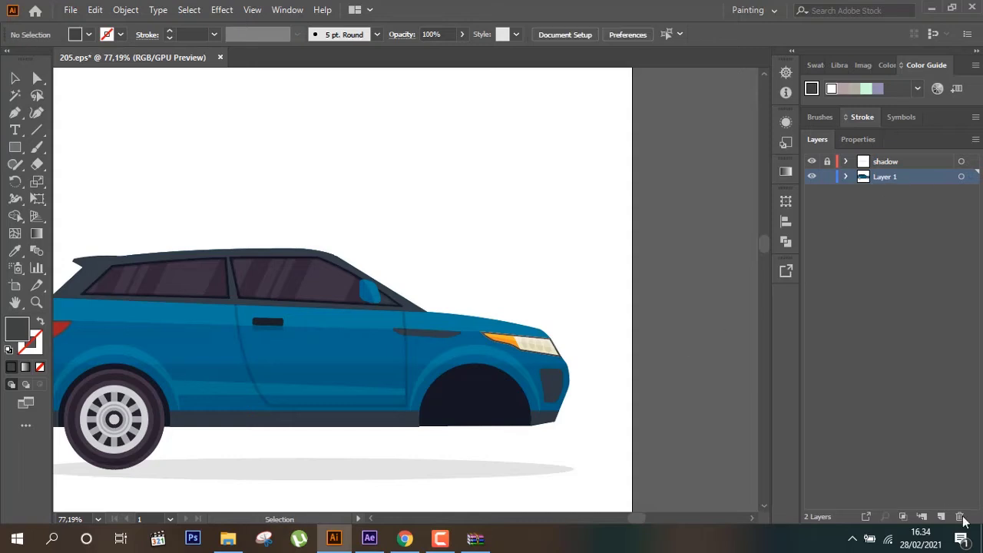
pyautogui.click(941, 517)
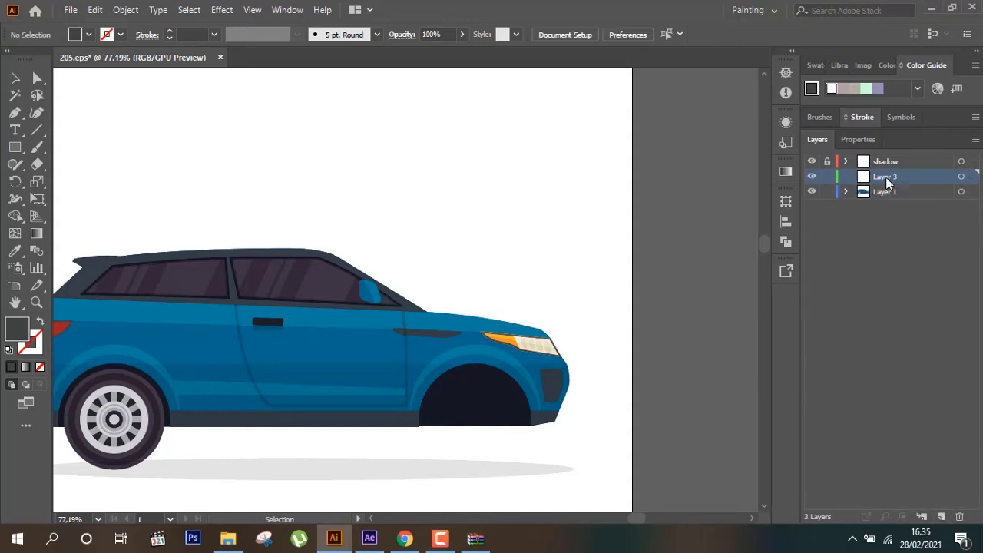
pyautogui.hotkey('ctrl', 'f')
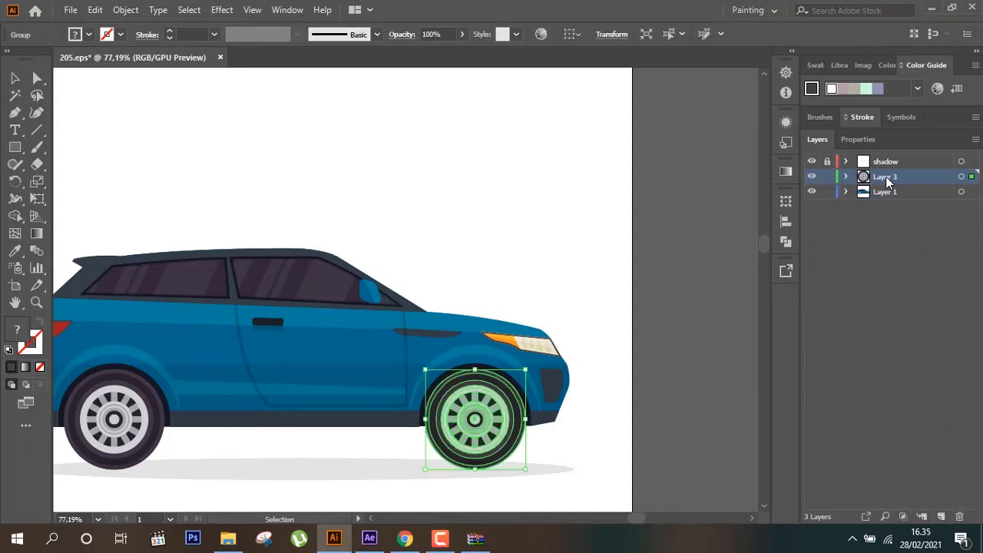
pyautogui.doubleClick(886, 176)
pyautogui.write('tire')
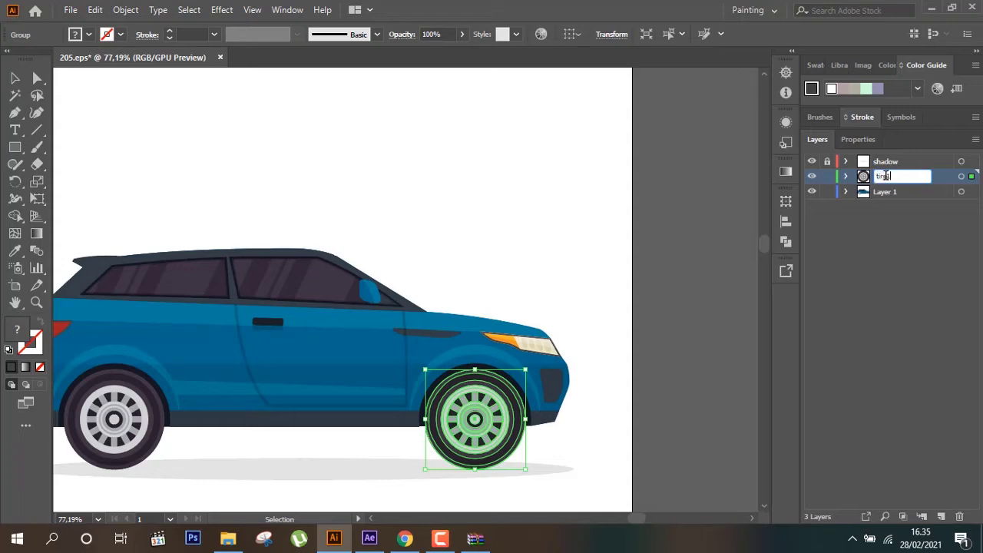
pyautogui.press('Return')
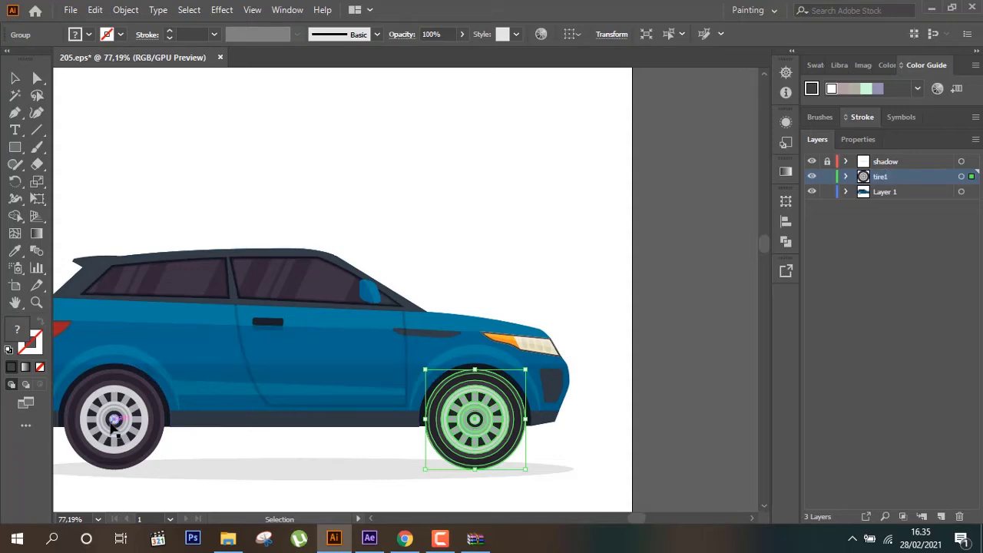
# Move the left wheel onto a new layer named 'tire2'
pyautogui.click(114, 426)
pyautogui.hotkey('ctrl', 'x')
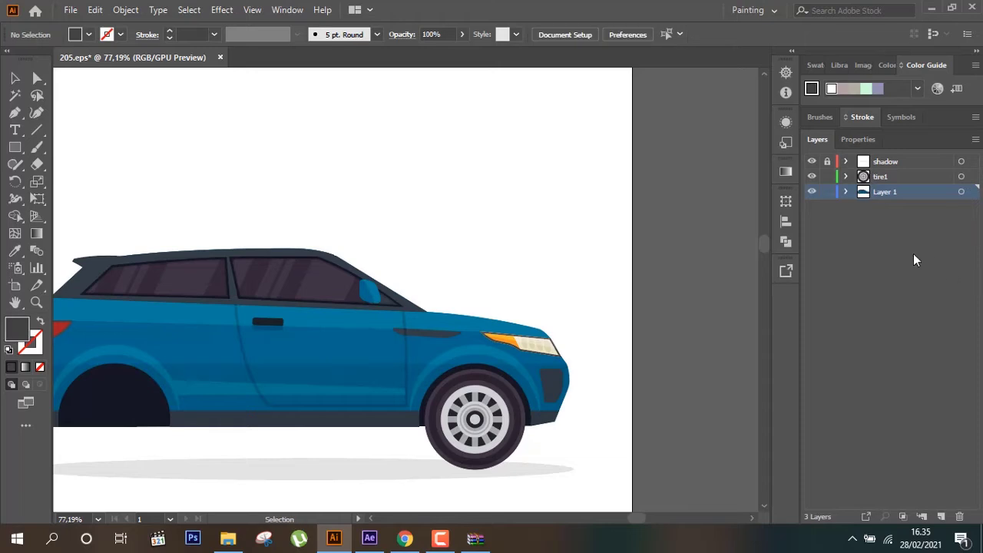
pyautogui.click(941, 516)
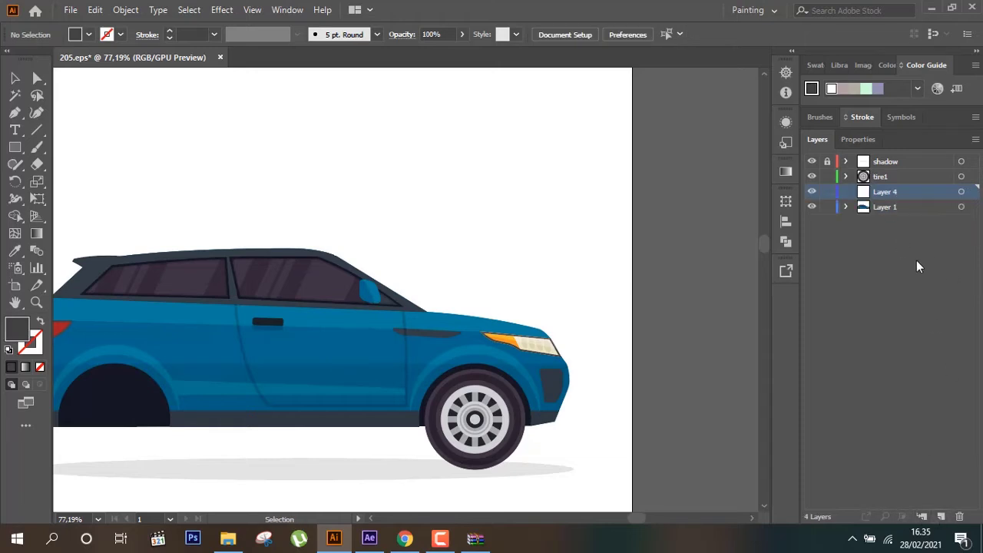
pyautogui.hotkey('ctrl', 'f')
pyautogui.doubleClick(890, 192)
pyautogui.write('tire2')
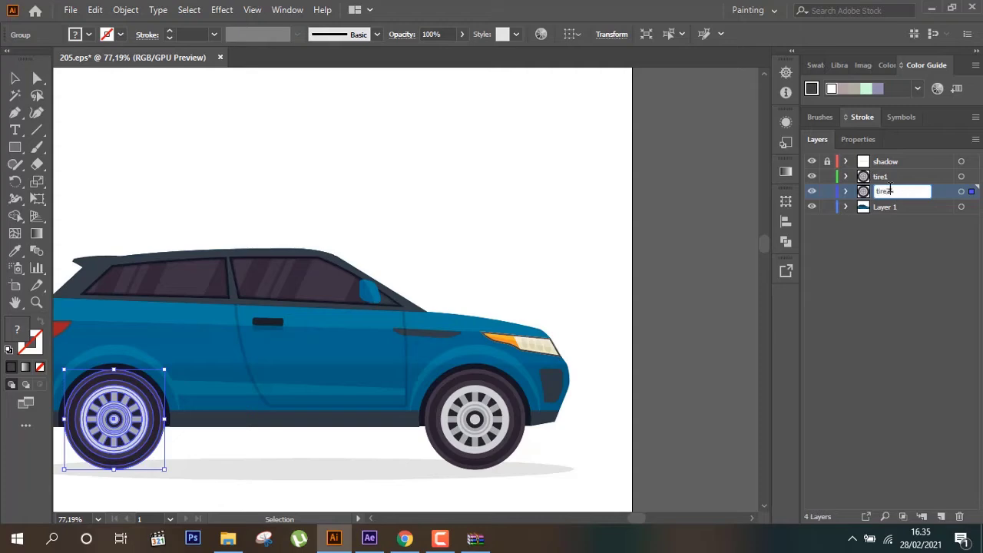
pyautogui.press('Return')
# Rename Layer 1, holding the remaining car artwork, to 'body'
pyautogui.click(905, 208)
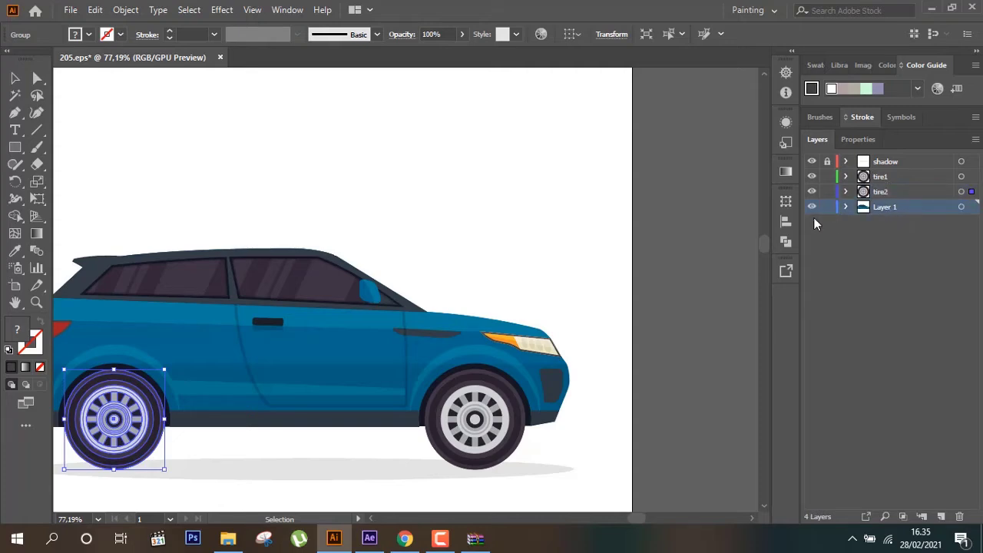
pyautogui.click(961, 207)
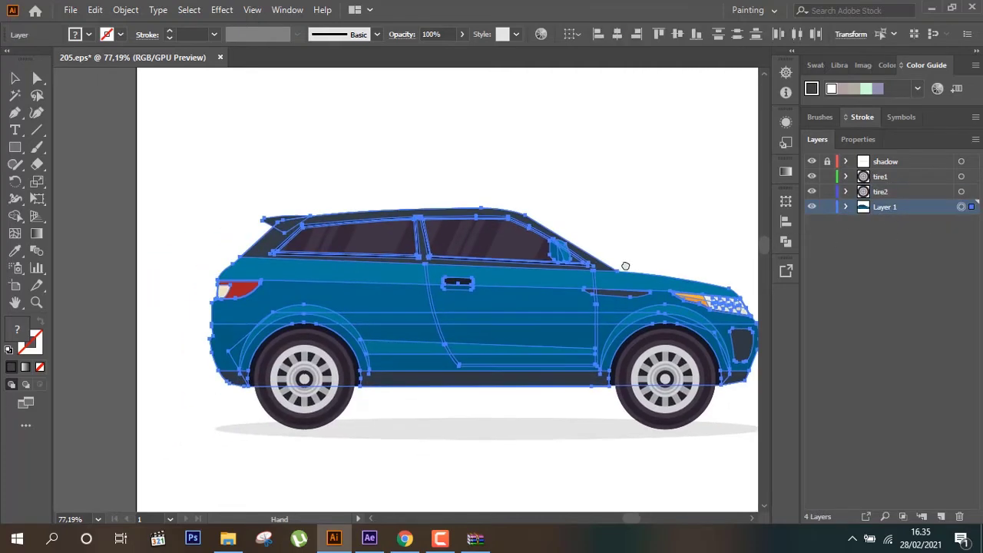
pyautogui.doubleClick(884, 207)
pyautogui.write('body')
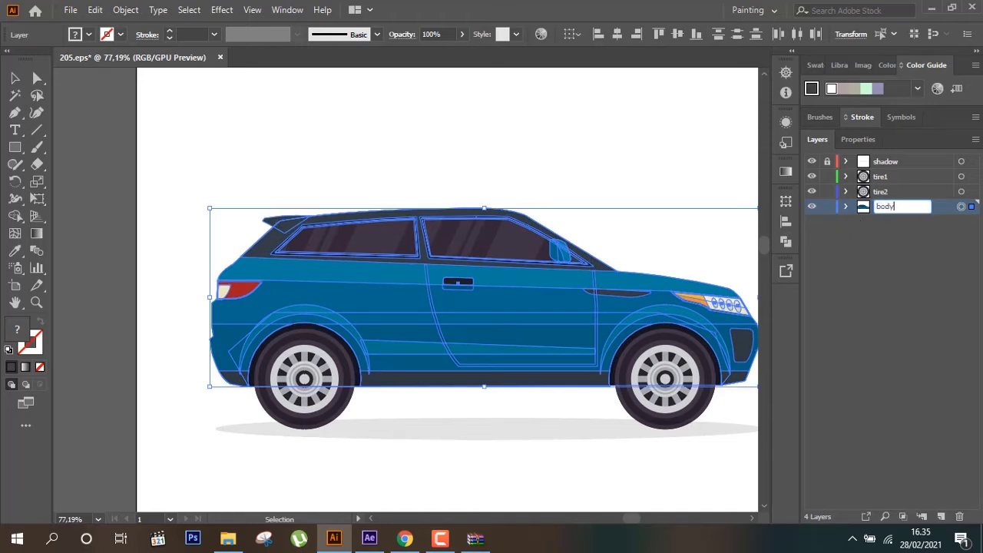
pyautogui.press('Return')
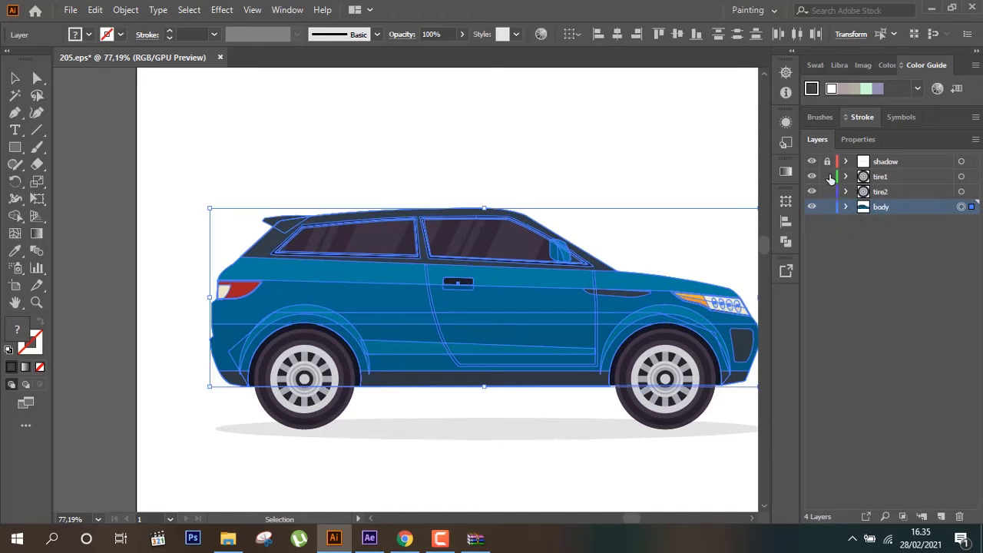
# Save the EPS, then Save As Adobe Illustrator (*.AI) format named 'blue car'
pyautogui.hotkey('ctrl', 's')
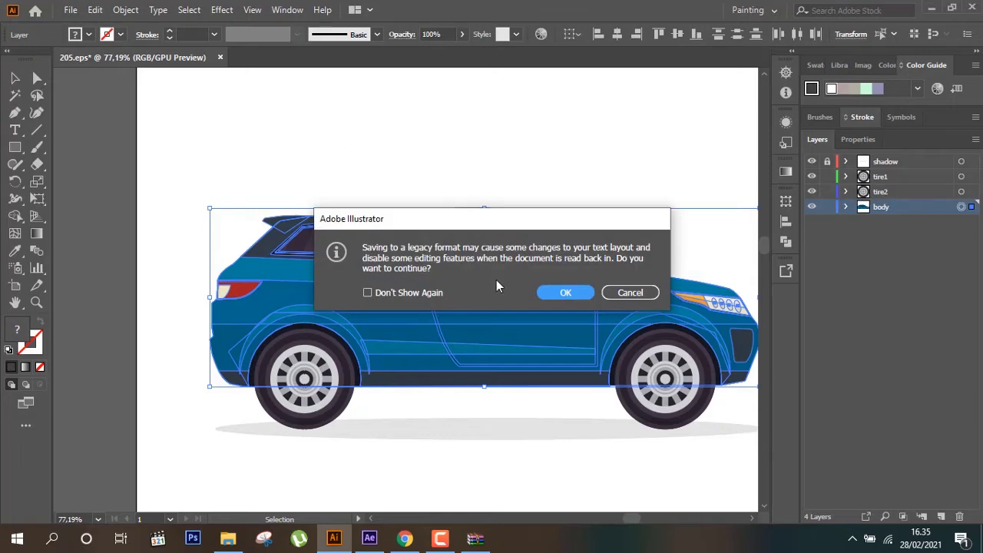
pyautogui.click(562, 292)
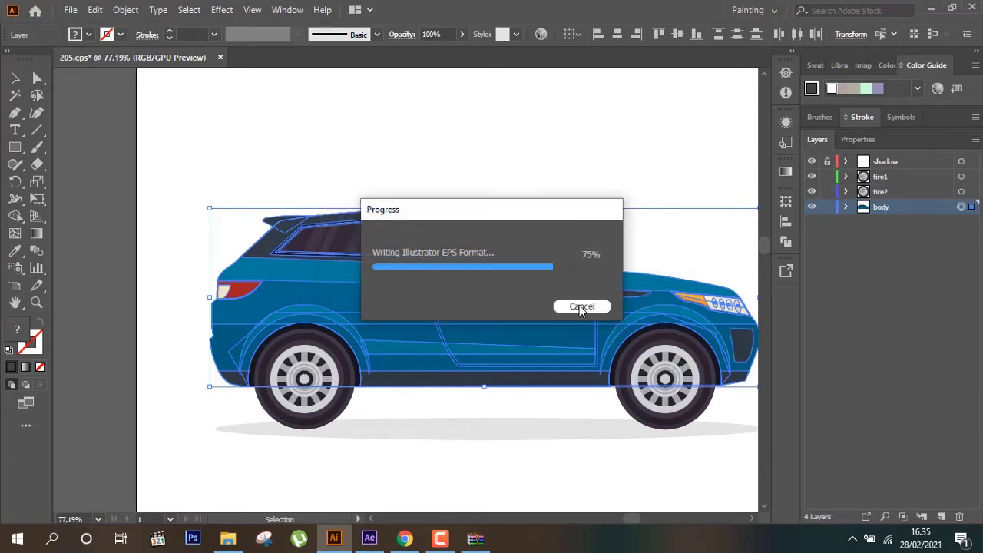
pyautogui.click(77, 10)
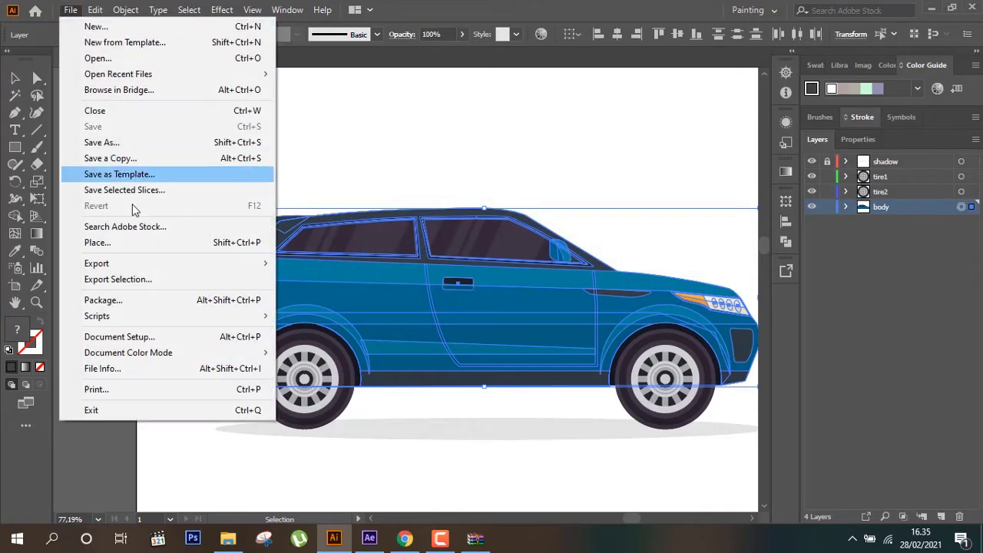
pyautogui.click(156, 149)
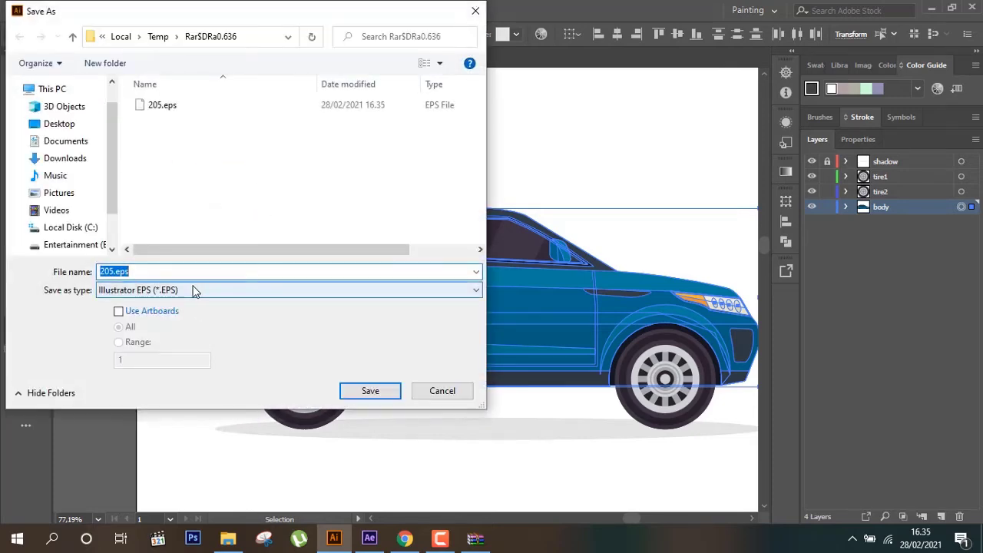
pyautogui.click(189, 290)
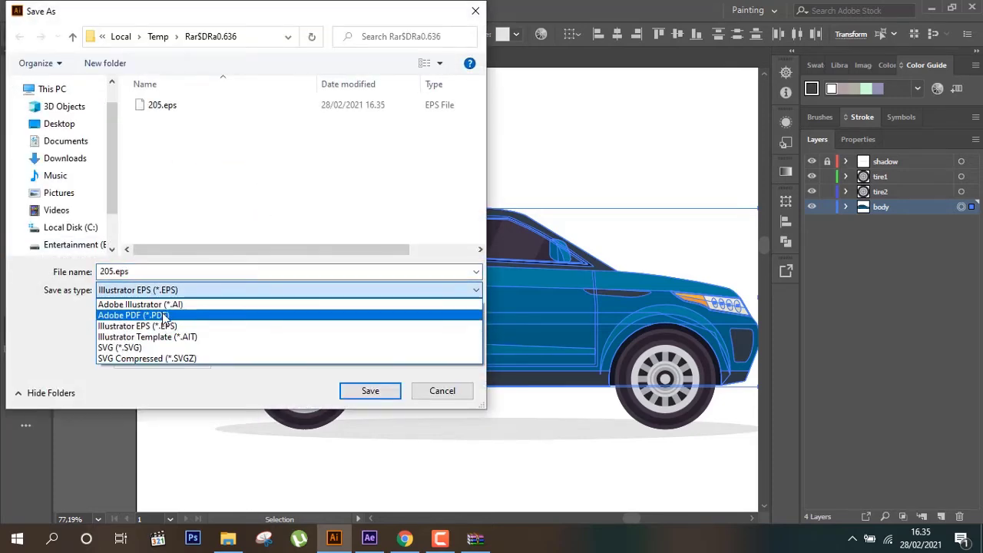
pyautogui.click(146, 304)
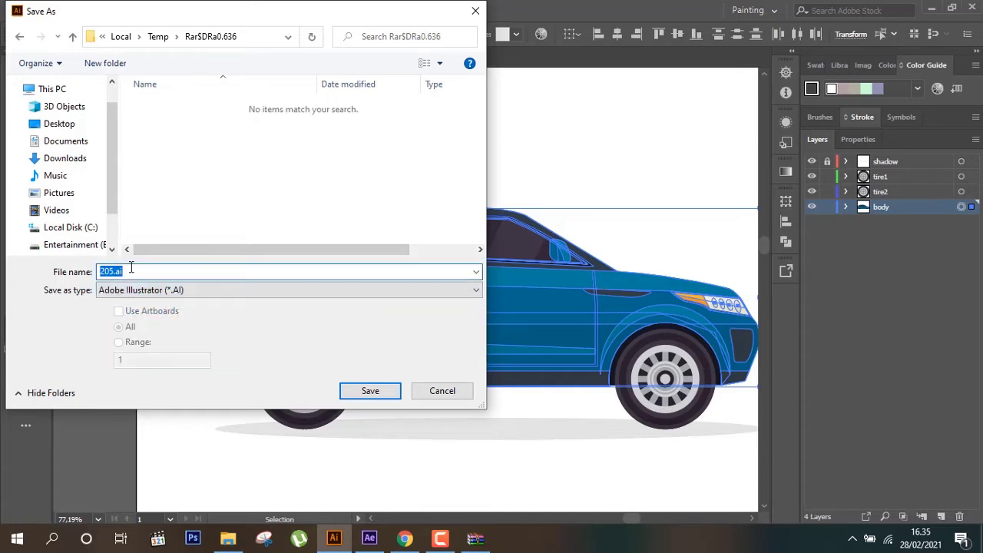
pyautogui.write('b')
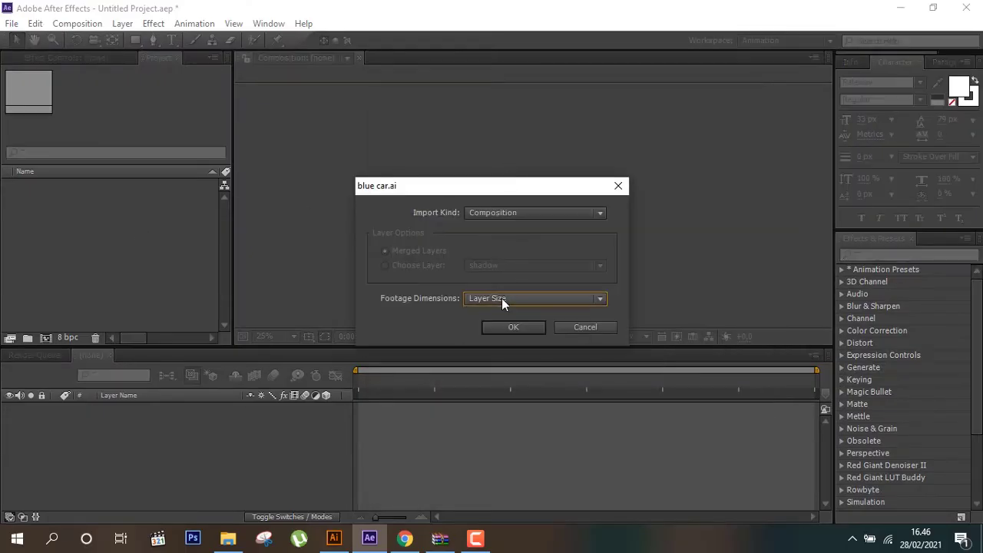
# Import blue car.ai as a Composition with Layer Size and open the blue car comp
pyautogui.click(502, 298)
pyautogui.click(509, 317)
pyautogui.click(512, 329)
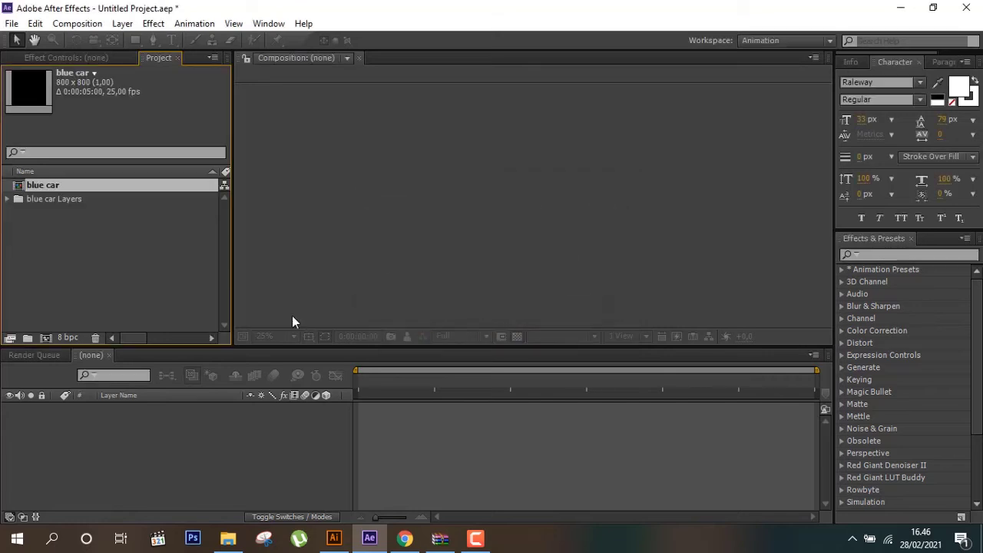
pyautogui.doubleClick(74, 184)
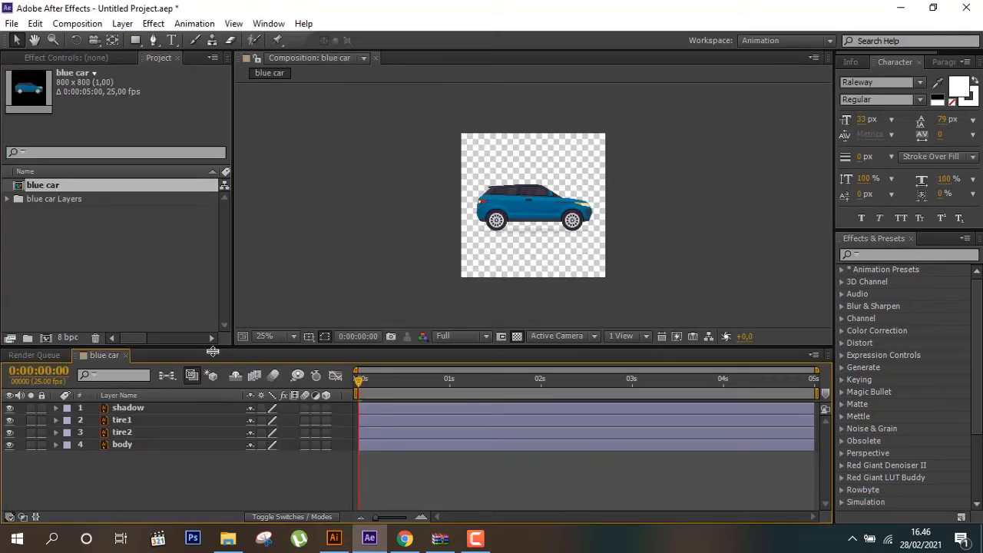
pyautogui.click(148, 420)
pyautogui.scroll(3, 616, 165)
pyautogui.scroll(1, 616, 165)
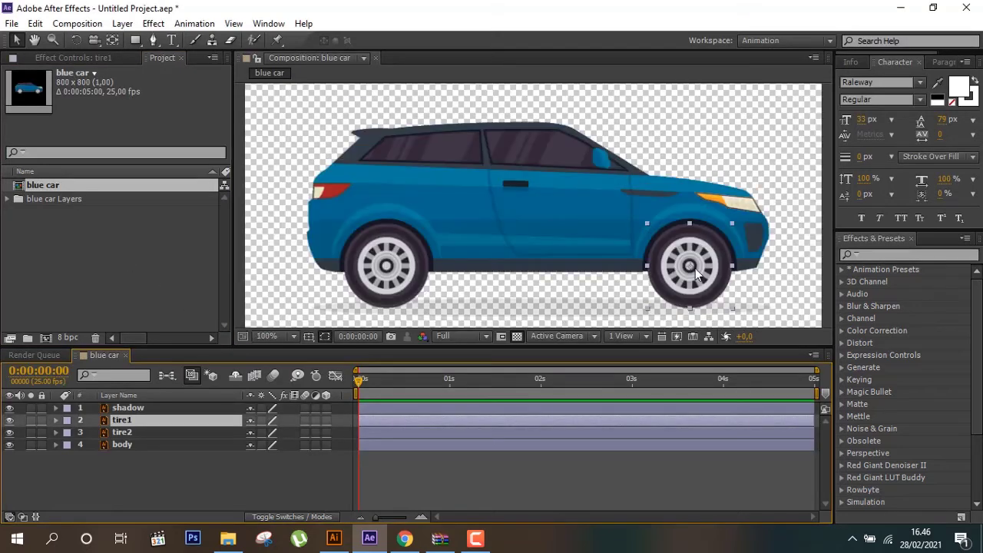
# Keyframe tire1's Rotation from 0x at 0s to 1x+0° at 4:24
pyautogui.press('r')
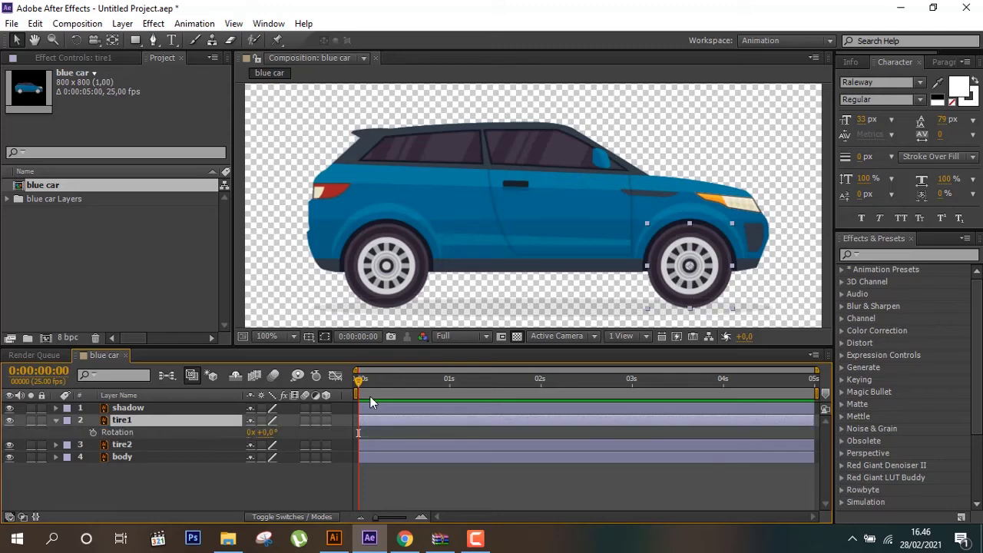
pyautogui.click(93, 432)
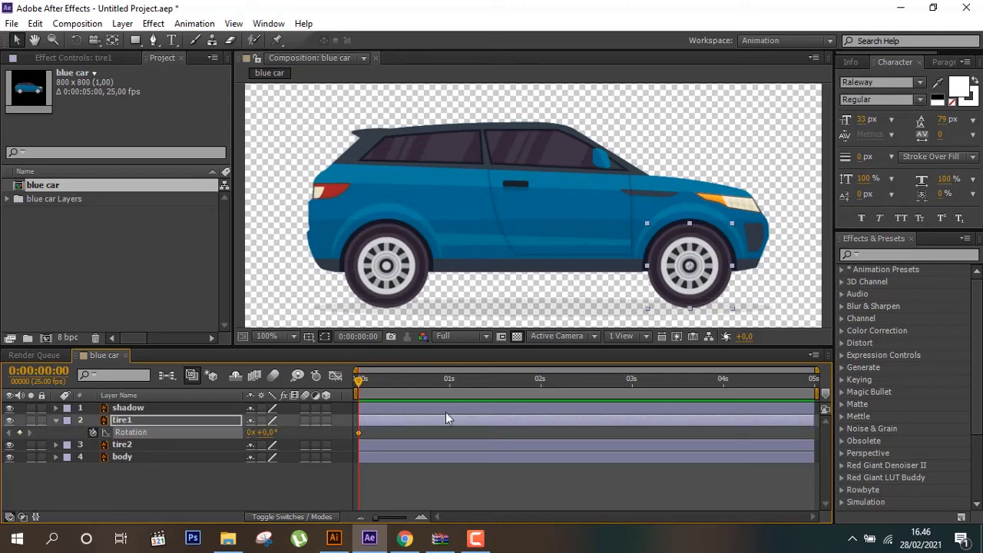
pyautogui.click(813, 377)
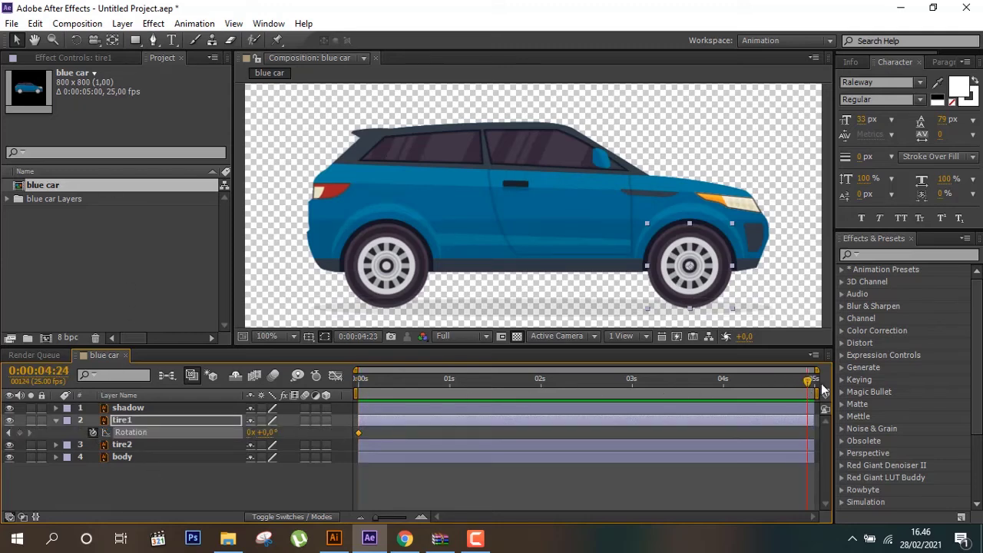
pyautogui.click(251, 432)
pyautogui.write('1')
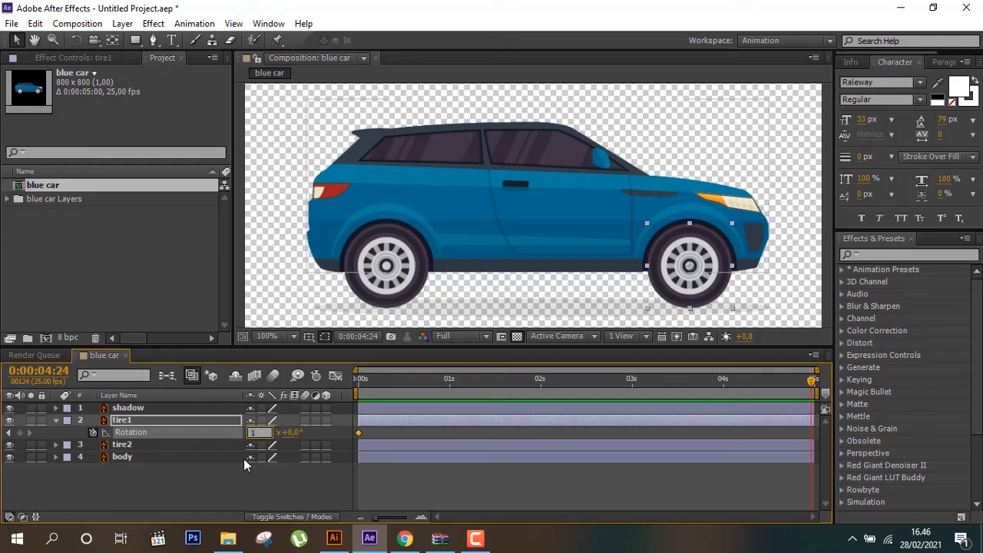
pyautogui.click(224, 471)
# Keyframe tire2's Rotation from 0x at 0s to one full turn at the end
pyautogui.click(178, 447)
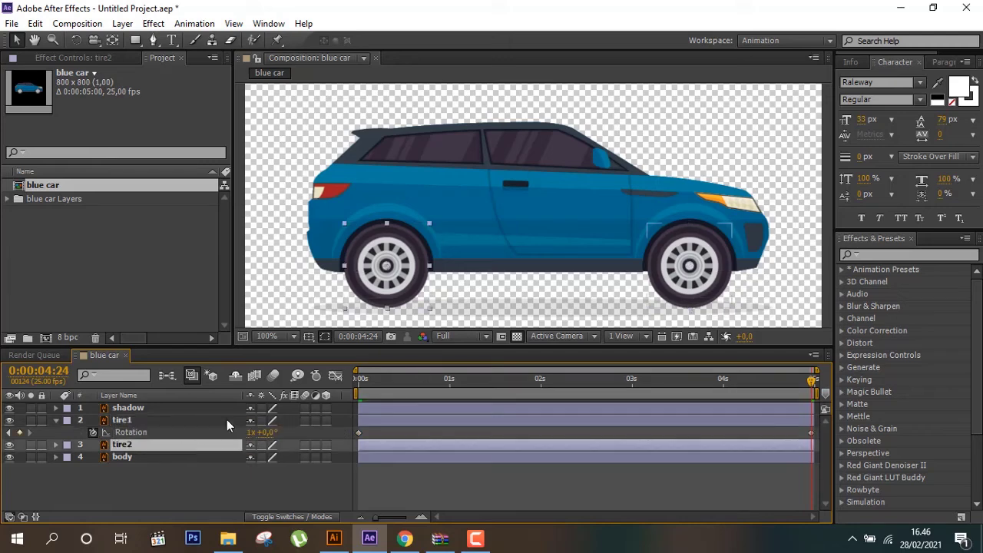
pyautogui.click(361, 378)
pyautogui.press('r')
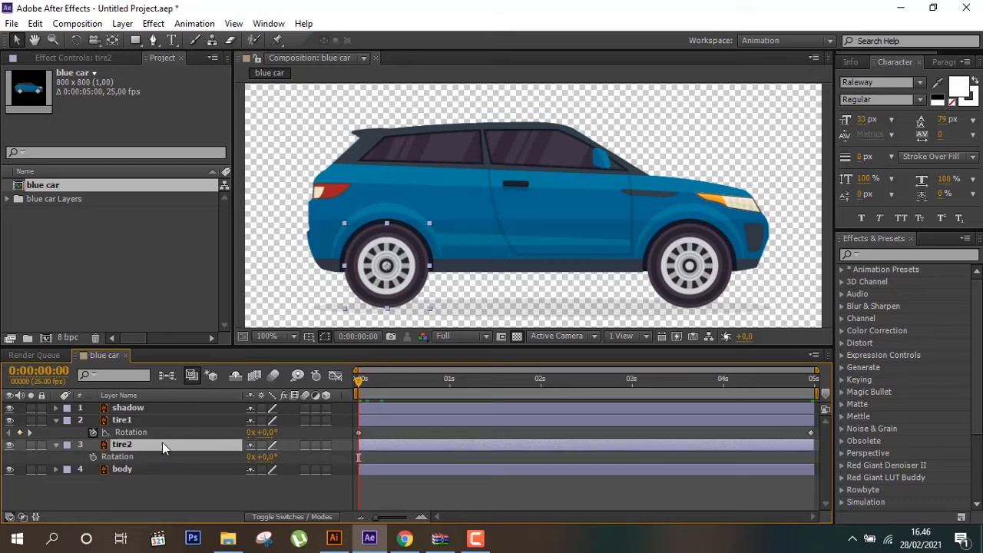
pyautogui.click(93, 456)
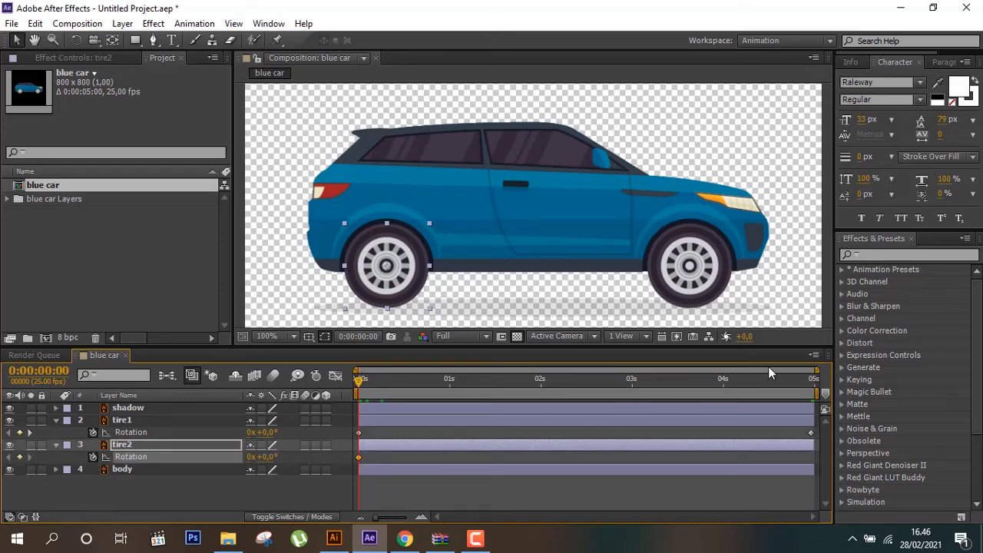
pyautogui.moveTo(770, 373); pyautogui.dragTo(837, 387)
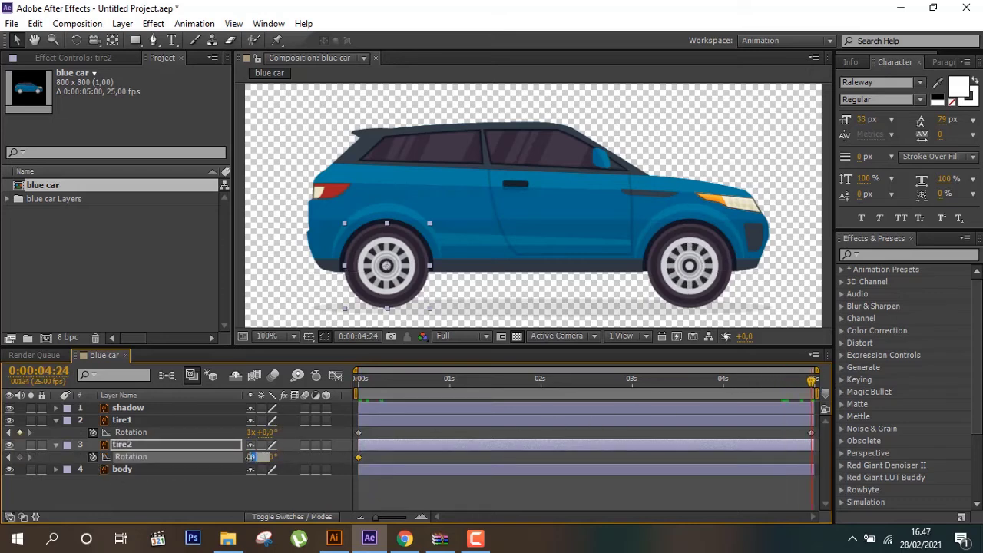
pyautogui.moveTo(251, 457); pyautogui.dragTo(291, 456)
pyautogui.click(142, 407)
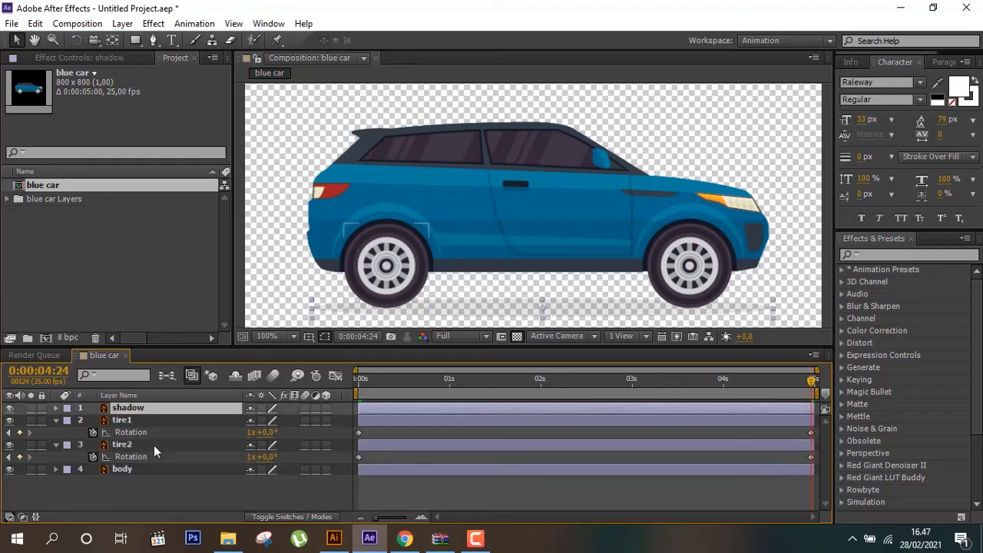
# Separate the body's Position dimensions and add a wiggle(2,3) expression to Y Position
pyautogui.click(139, 468)
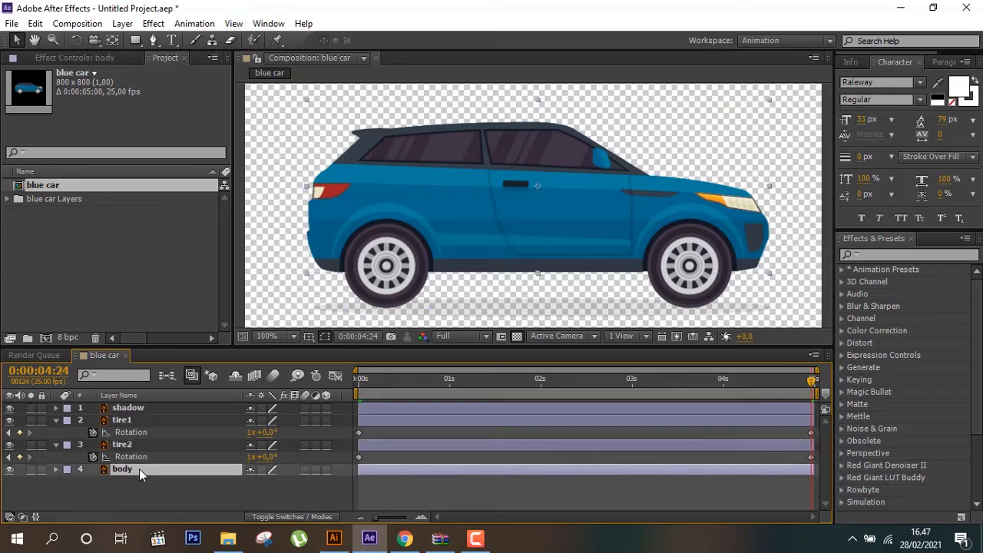
pyautogui.press('p')
pyautogui.click(155, 481)
pyautogui.rightClick(155, 481)
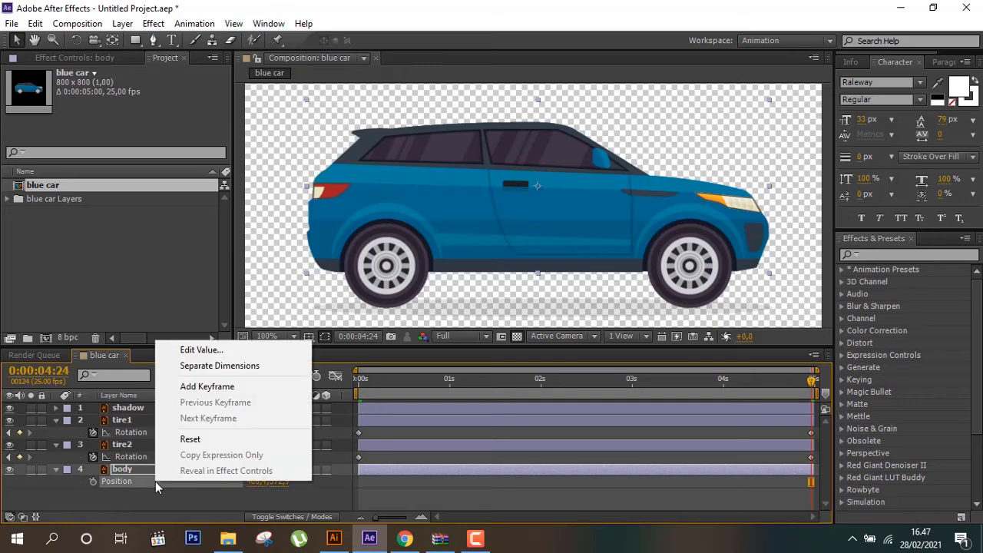
pyautogui.click(240, 366)
pyautogui.keyDown('alt'); pyautogui.click(92, 492); pyautogui.keyUp('alt')
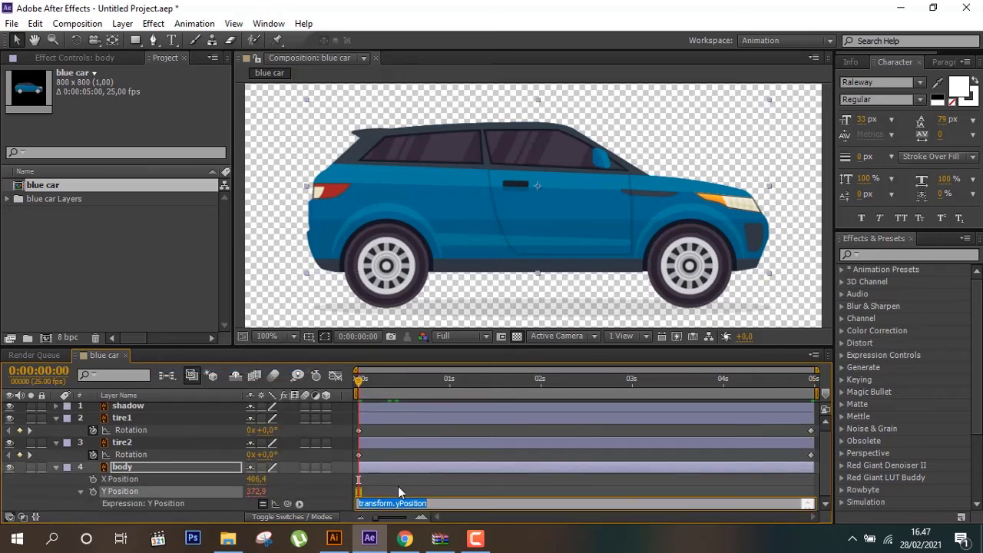
pyautogui.write('wigg')
pyautogui.click(406, 480)
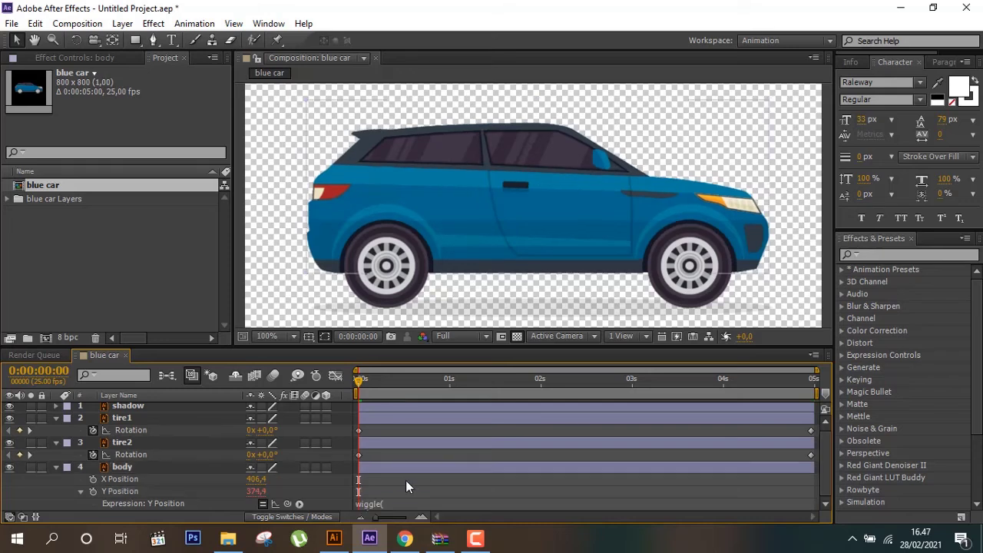
# Preview the wiggling car, then nest blue car into new composition blue car 2
pyautogui.moveTo(369, 382); pyautogui.dragTo(605, 394)
pyautogui.press('space')
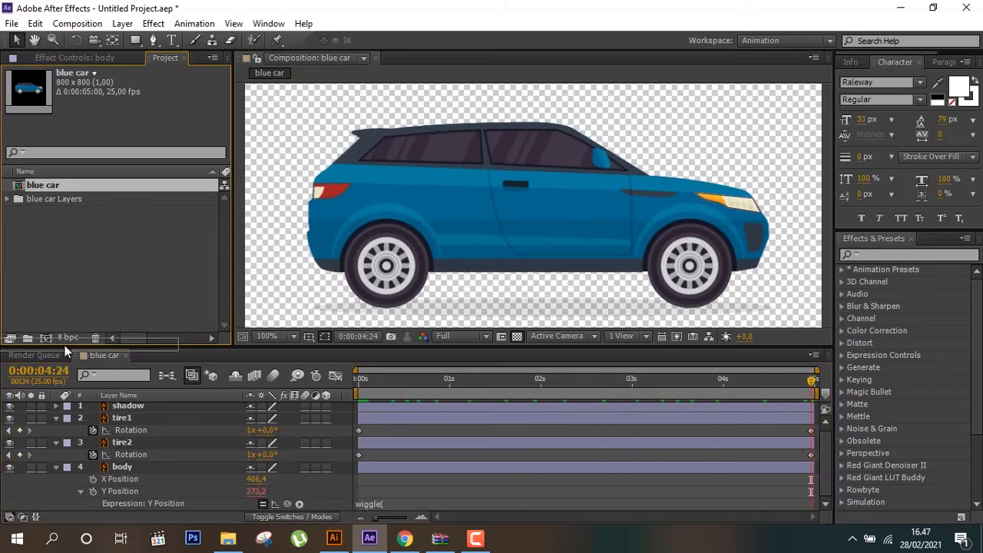
pyautogui.moveTo(102, 186); pyautogui.dragTo(46, 338)
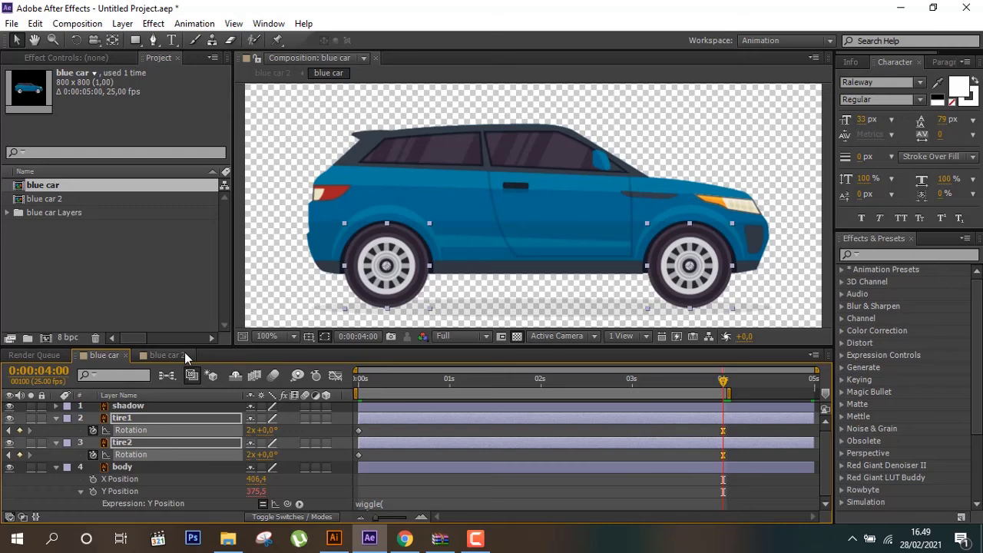
# In blue car 2, end the work area at 4s and move the last Position keyframe to 4s
pyautogui.click(184, 353)
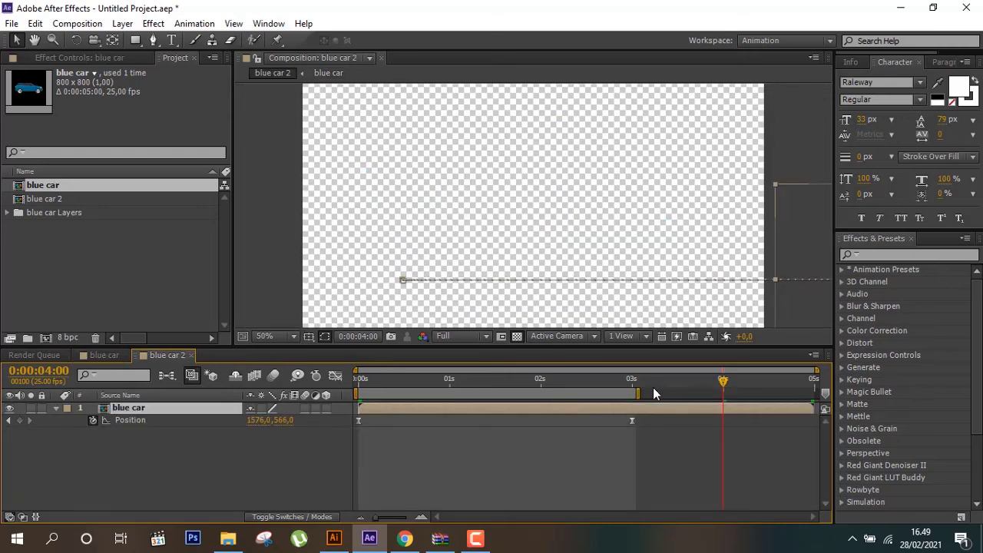
pyautogui.press('n')
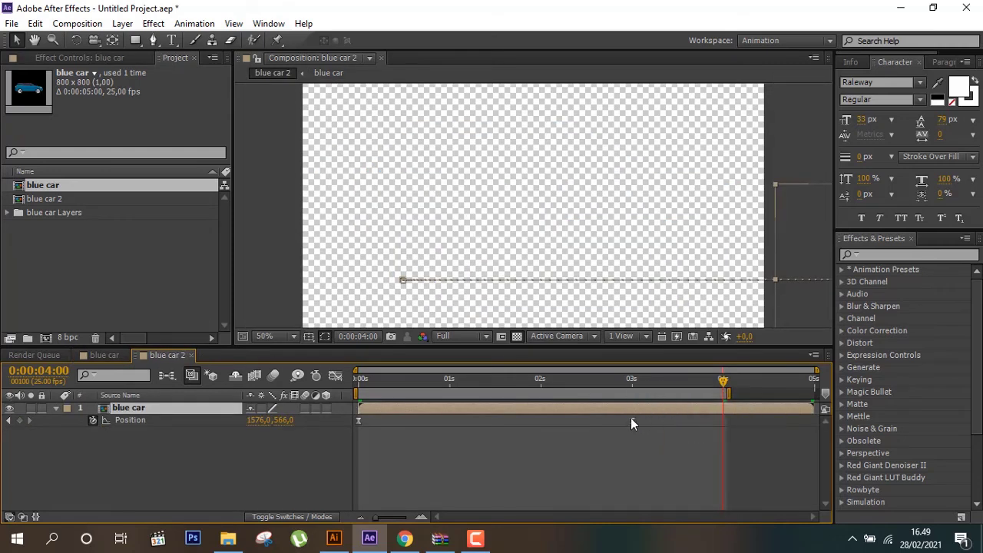
pyautogui.moveTo(631, 420); pyautogui.dragTo(723, 430)
# RAM-preview the car driving across blue car 2, then stop playback
pyautogui.click(76, 23)
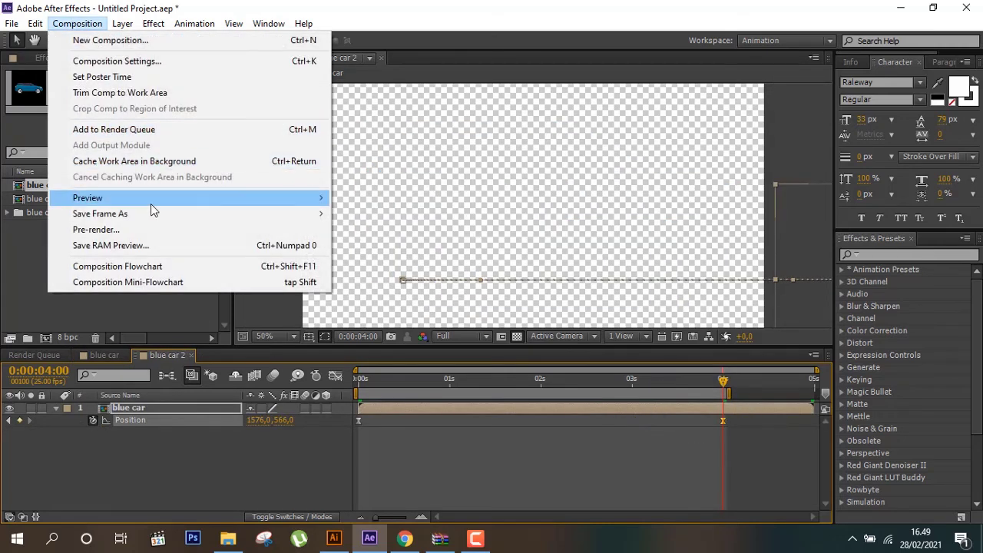
pyautogui.moveTo(153, 198)
pyautogui.click(350, 198)
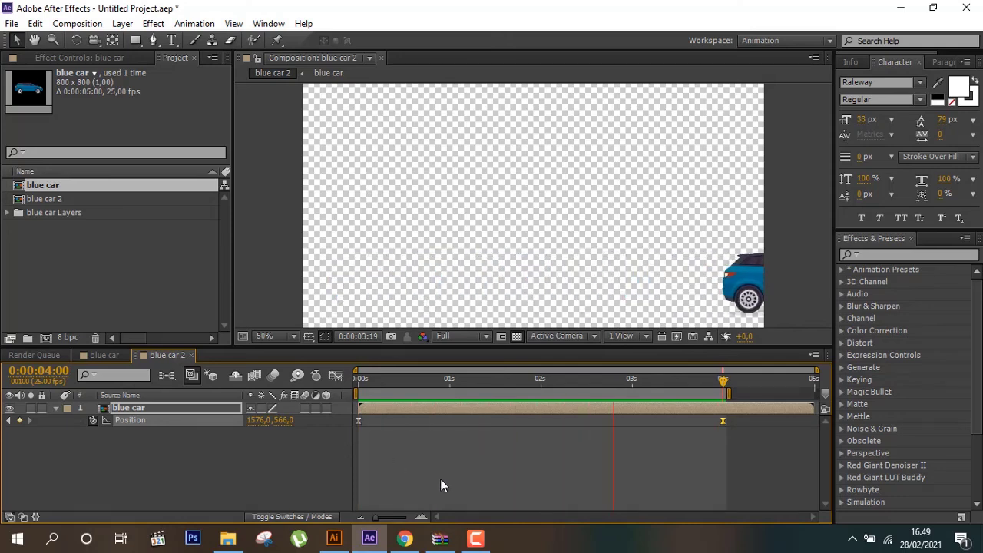
pyautogui.press('space')
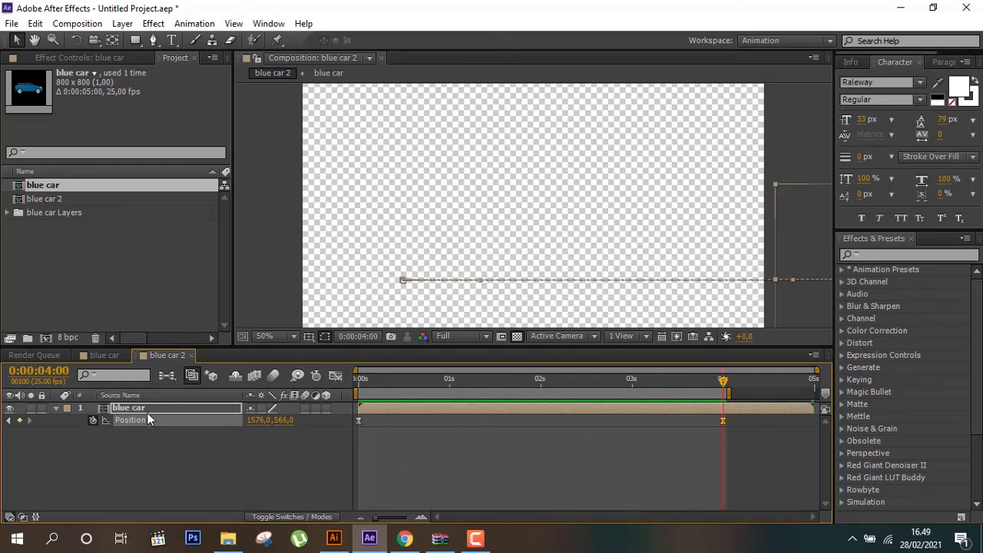
# Open the nested blue car comp and set tire1's end rotation to 3 full turns
pyautogui.doubleClick(149, 409)
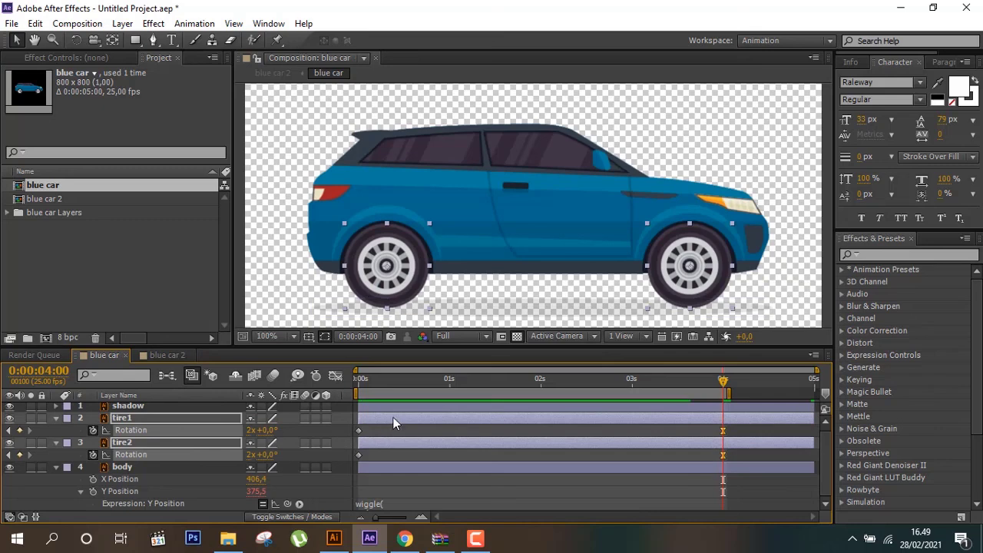
pyautogui.click(294, 476)
pyautogui.write('3')
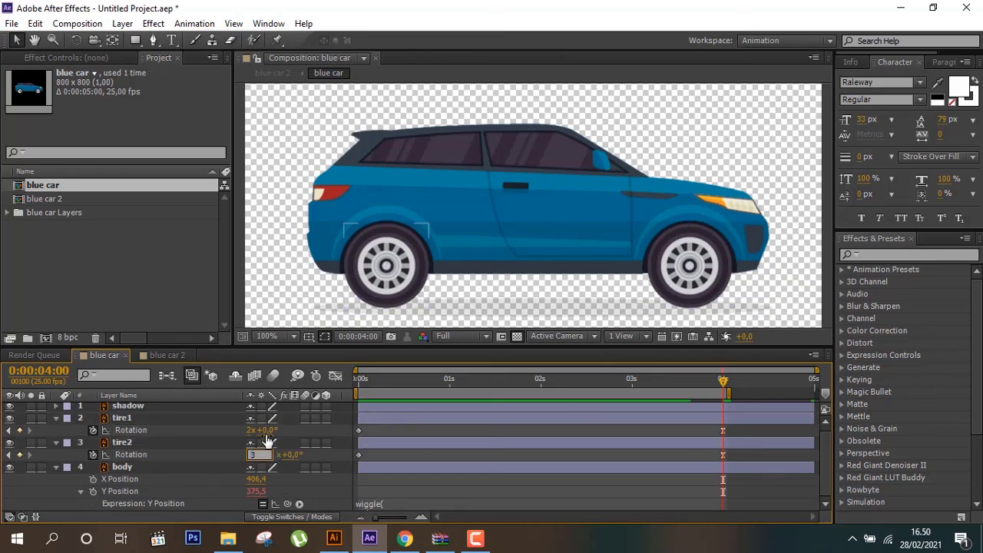
pyautogui.click(258, 430)
pyautogui.write('3')
pyautogui.click(381, 375)
# Preview the faster-spinning tires, then collapse the body, tire1 and tire2 layers
pyautogui.press('space')
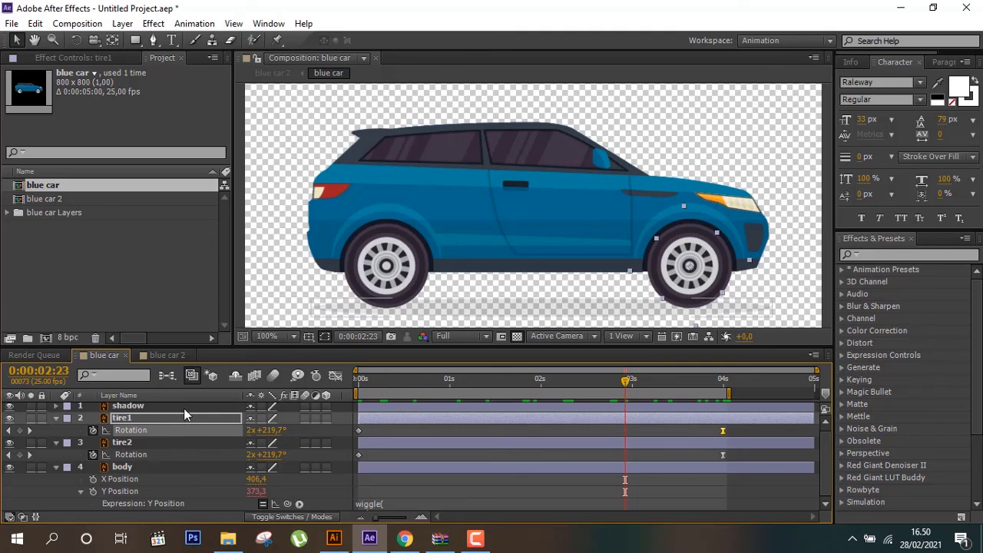
pyautogui.click(56, 467)
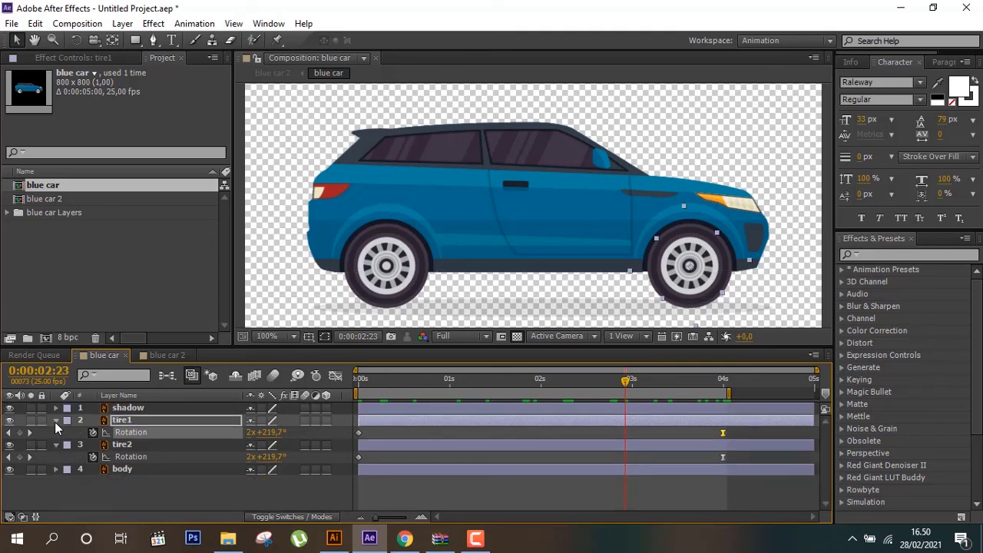
pyautogui.click(55, 419)
pyautogui.click(56, 432)
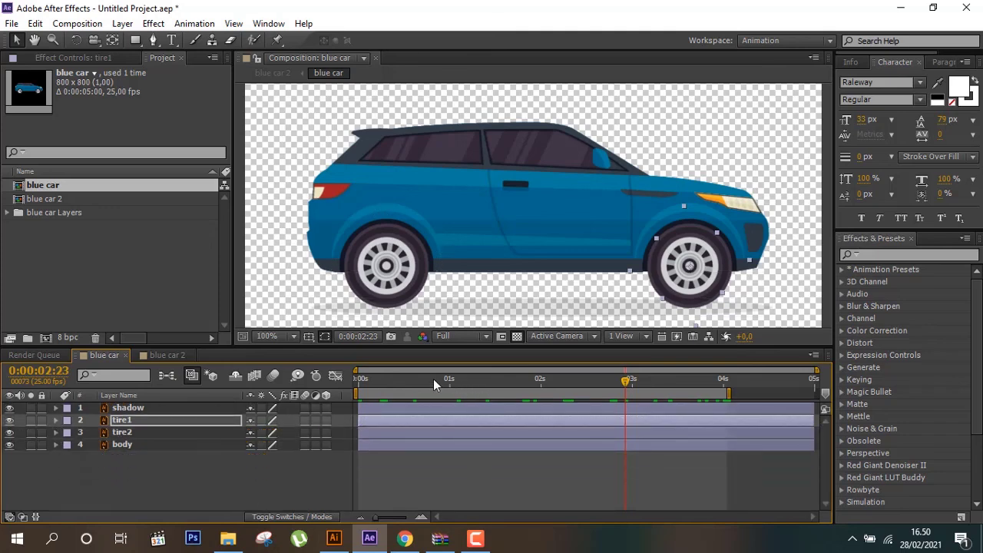